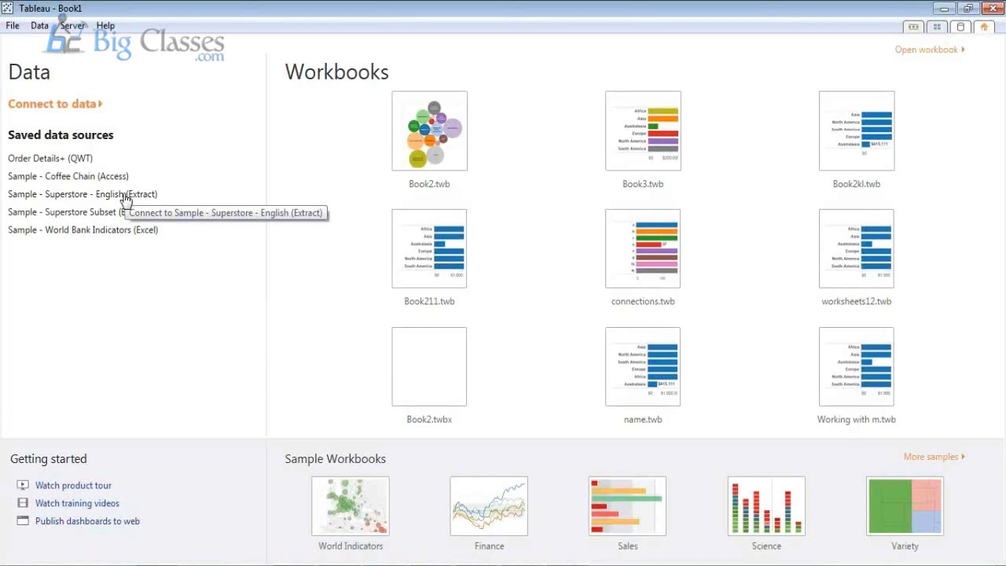
# Connect to the Sample - Superstore - English (Extract) data source and build a text table of Sales with Continent on Rows
pyautogui.click(123, 196)
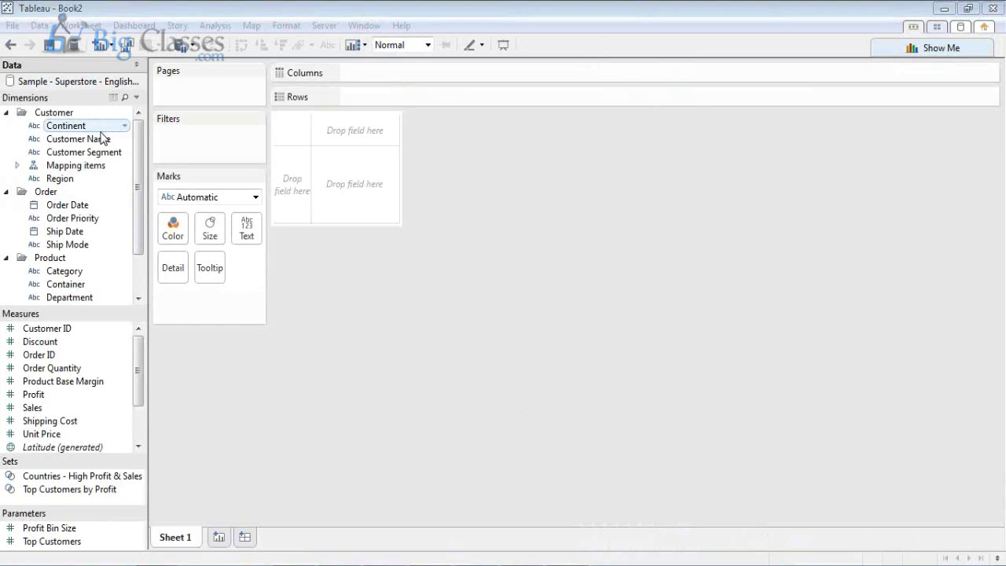
pyautogui.moveTo(77, 132)
pyautogui.mouseDown()
pyautogui.moveTo(118, 149)
pyautogui.moveTo(349, 114)
pyautogui.moveTo(377, 100)
pyautogui.mouseUp()
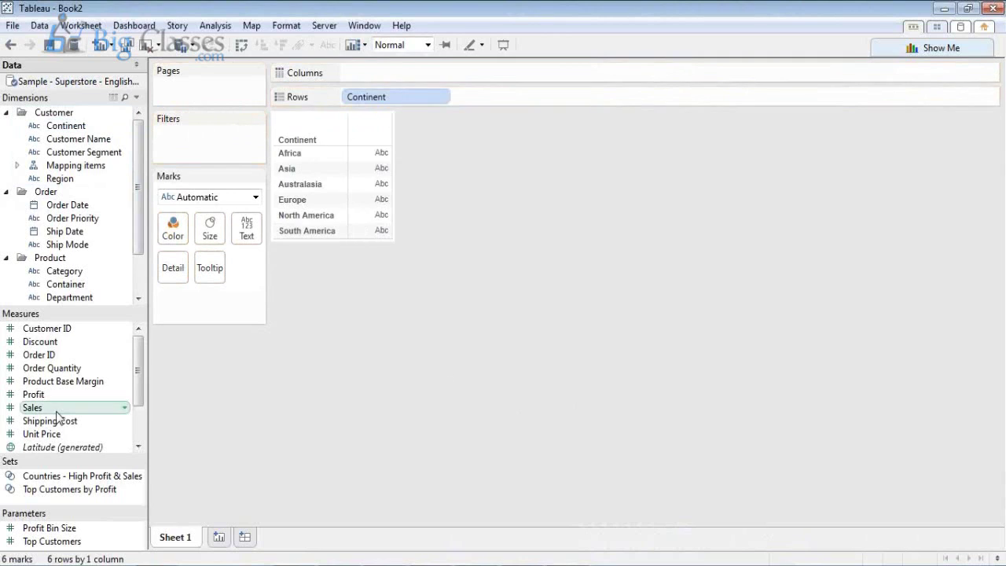
pyautogui.moveTo(47, 410); pyautogui.dragTo(256, 230)
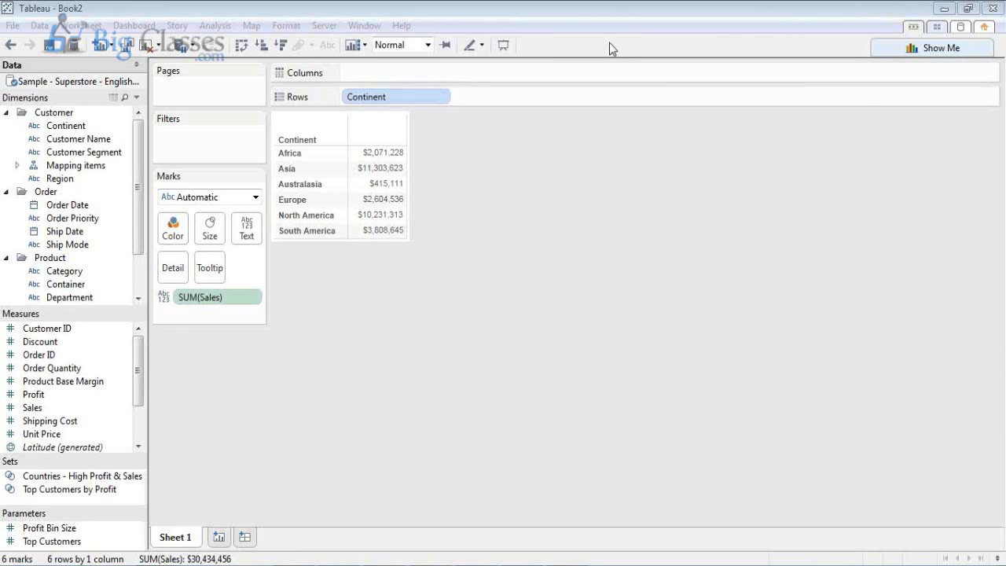
# Convert the Sales by Continent text table into a horizontal bar chart using Show Me
pyautogui.click(888, 49)
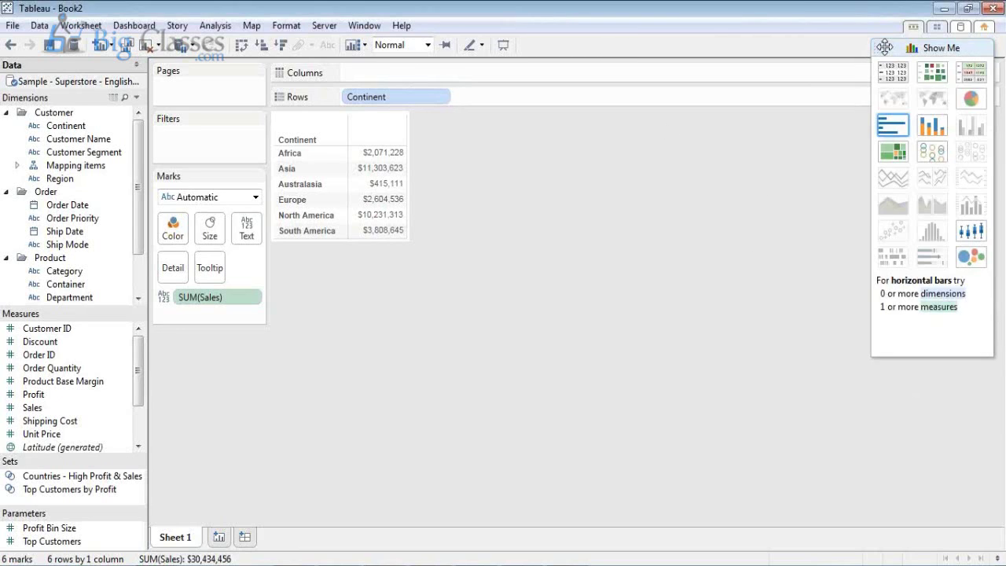
pyautogui.click(892, 132)
pyautogui.click(887, 52)
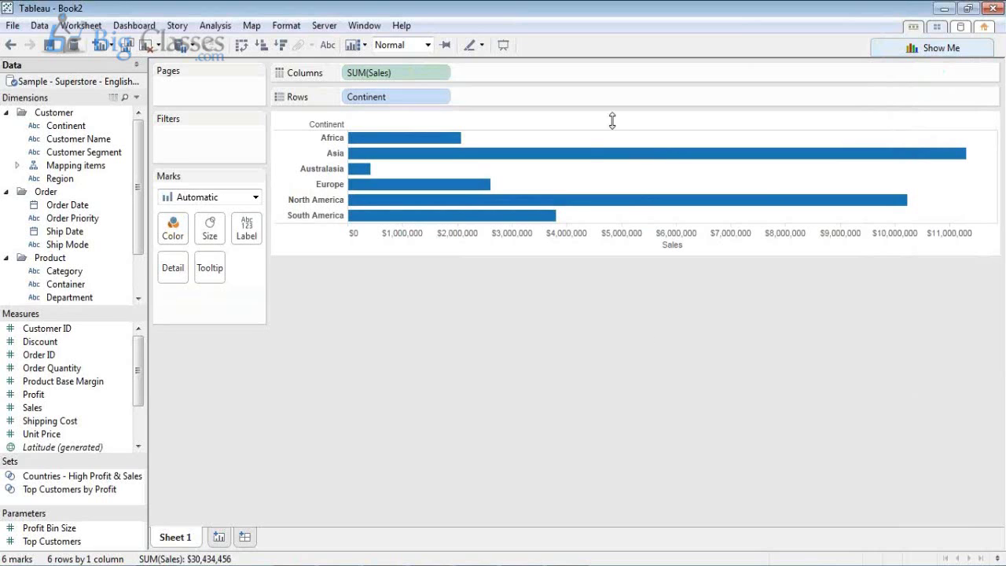
# Try the packed bubbles, stacked bars, pie chart and text table views of Sales by Continent, ending on horizontal bars
pyautogui.click(890, 50)
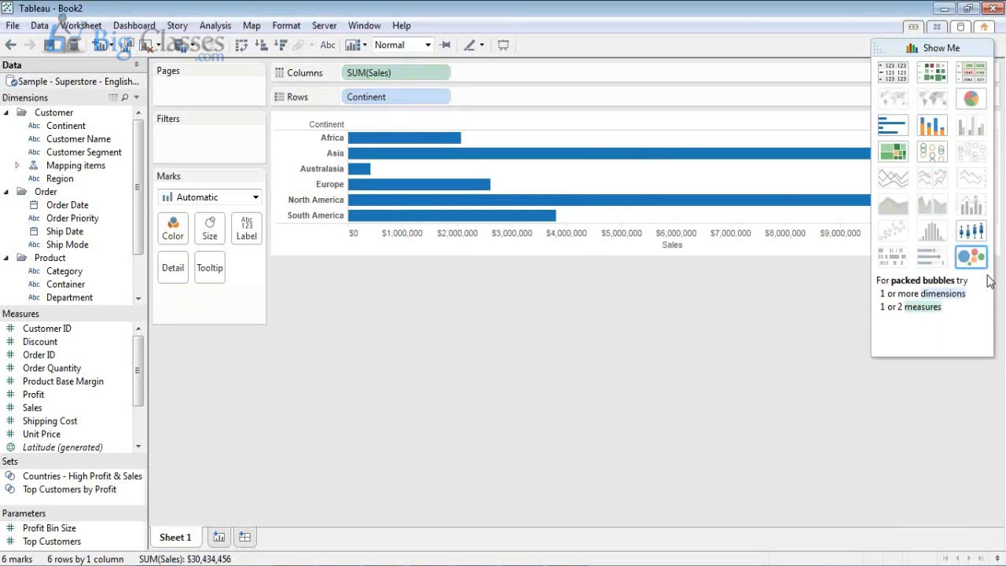
pyautogui.click(971, 257)
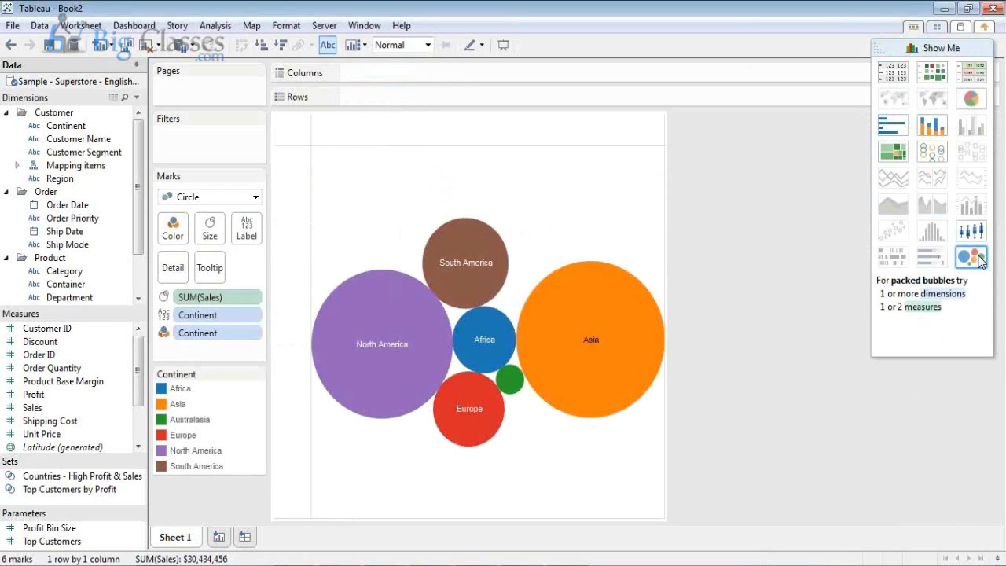
pyautogui.click(933, 132)
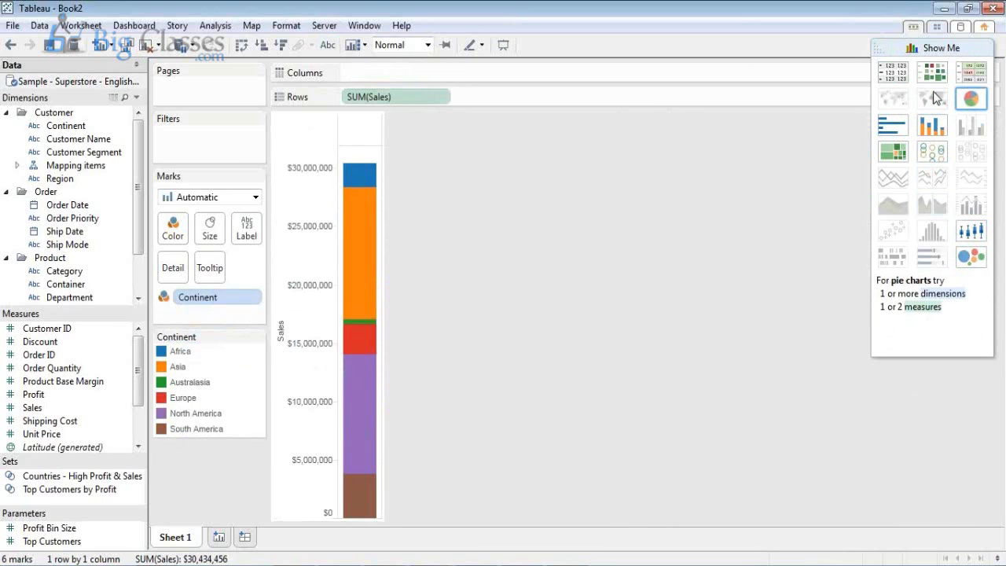
pyautogui.click(971, 98)
pyautogui.click(893, 73)
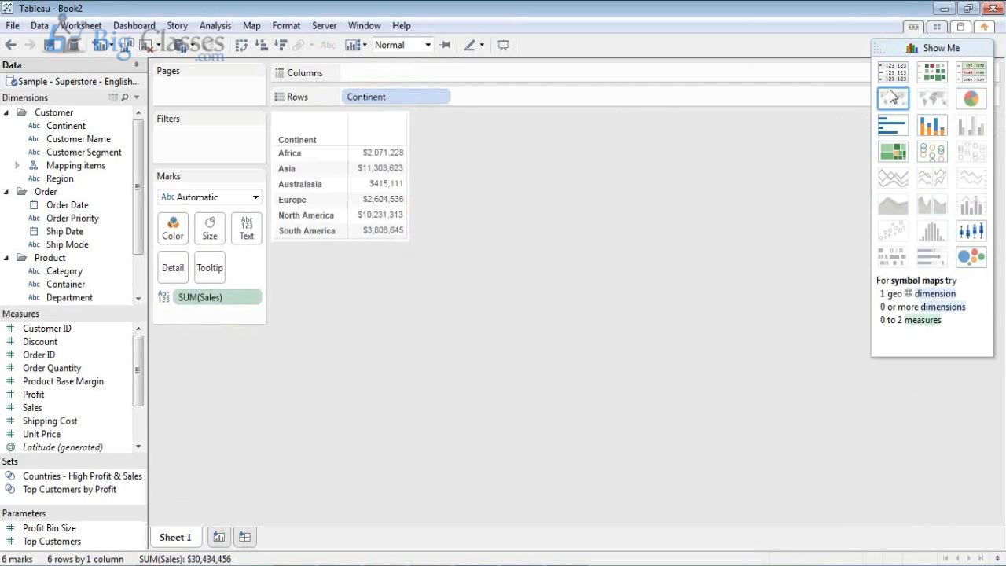
pyautogui.click(889, 124)
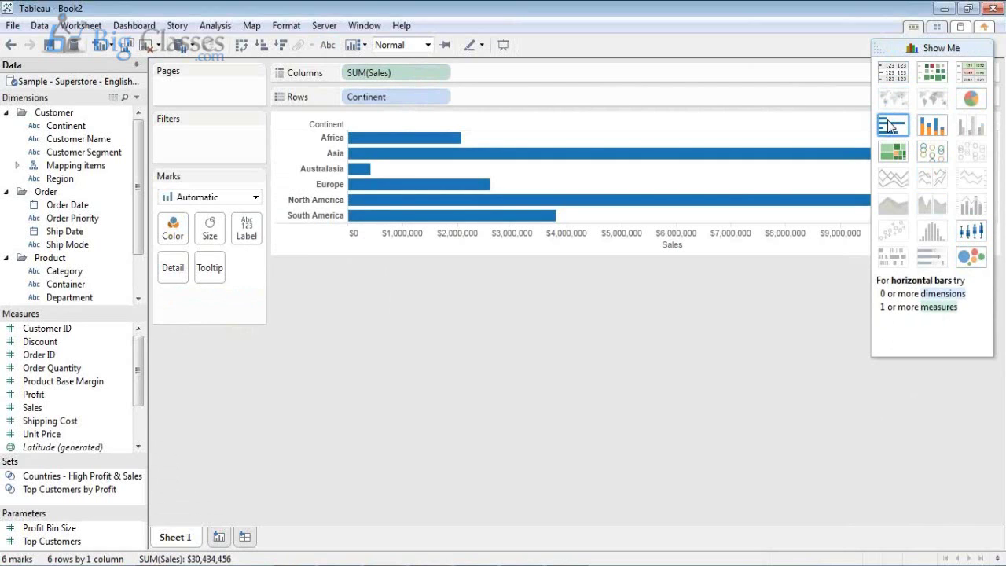
pyautogui.click(889, 74)
pyautogui.click(892, 130)
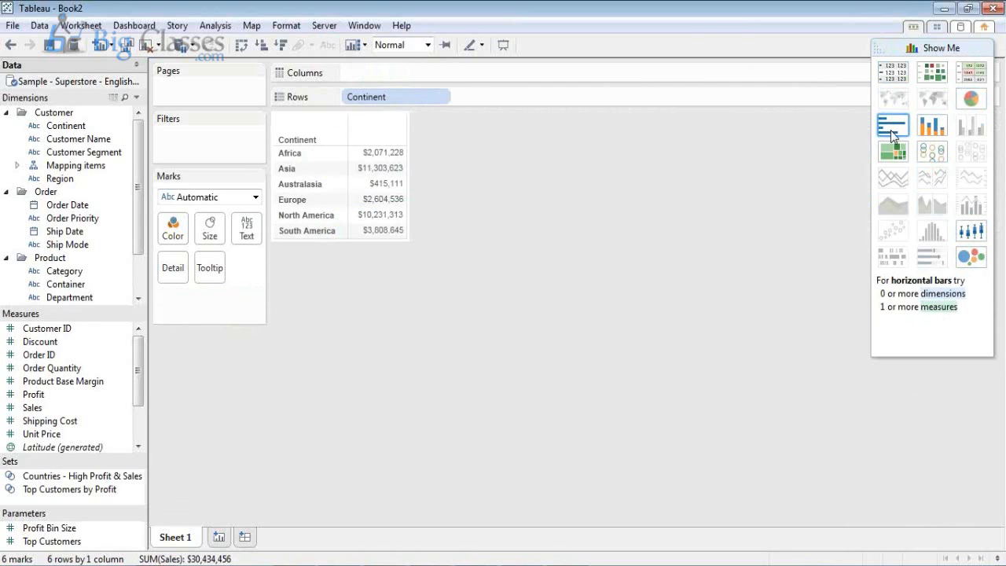
pyautogui.click(888, 48)
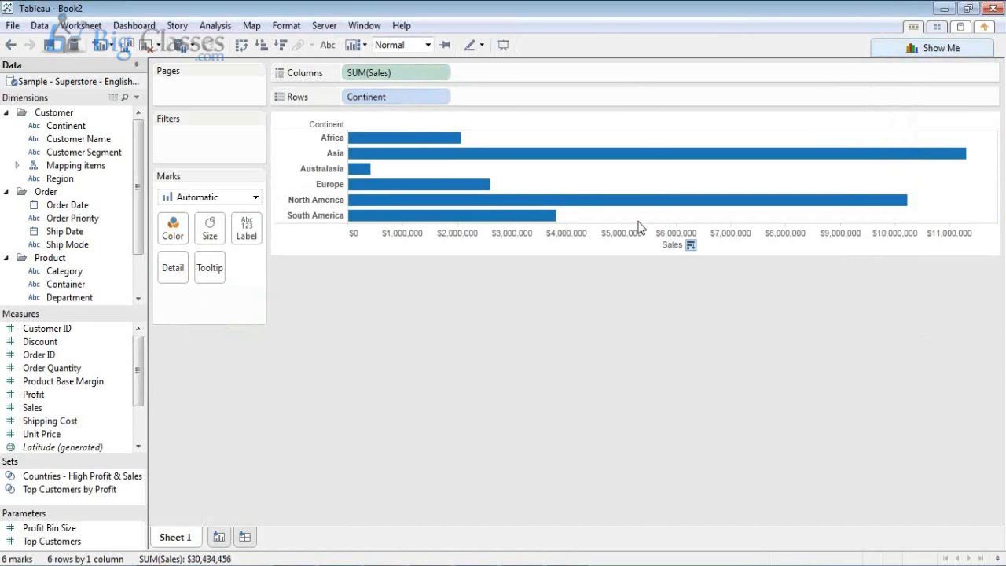
# Compare the packed bubbles and text table views with the horizontal bars, and return to the horizontal bar chart
pyautogui.click(888, 48)
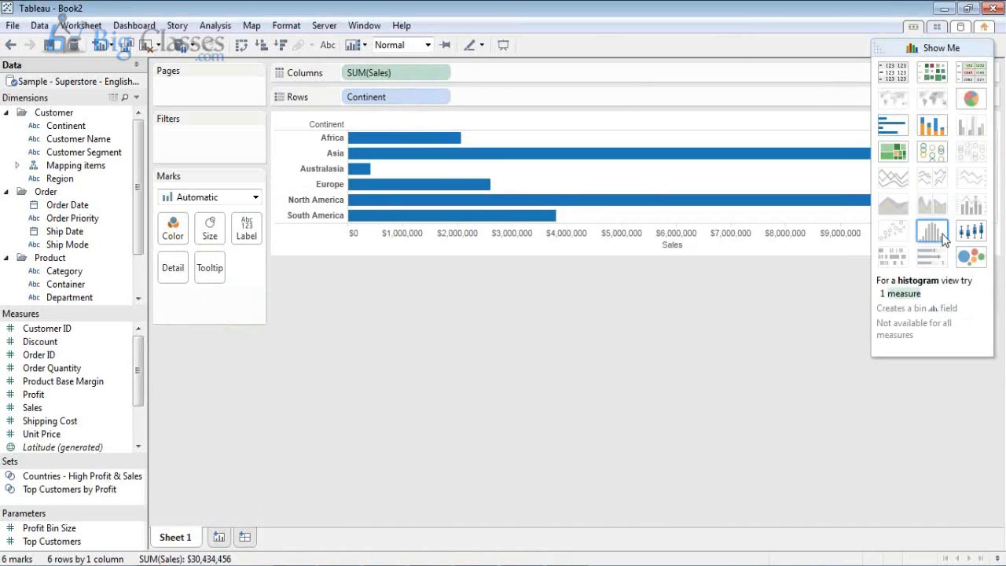
pyautogui.click(977, 257)
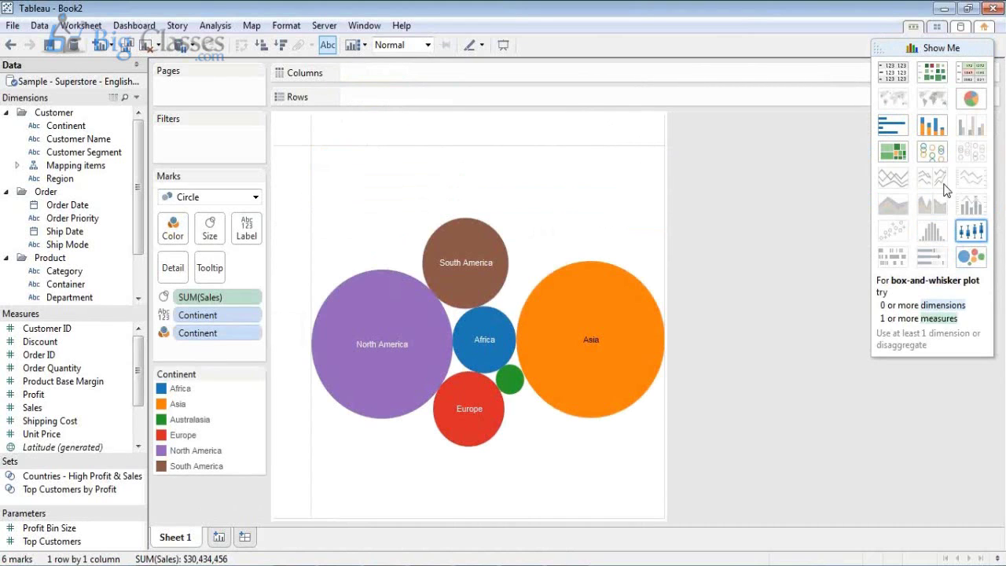
pyautogui.click(901, 128)
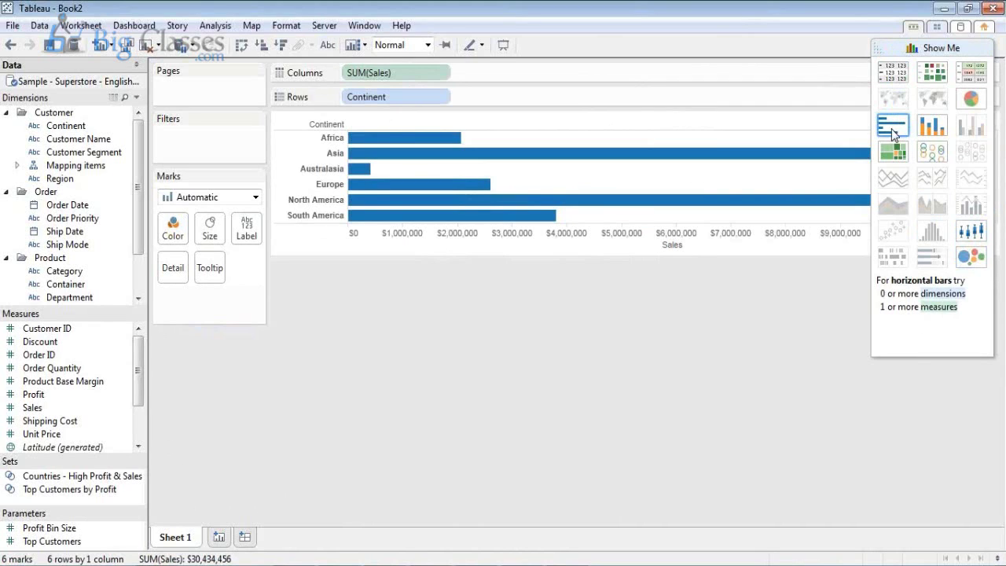
pyautogui.click(972, 260)
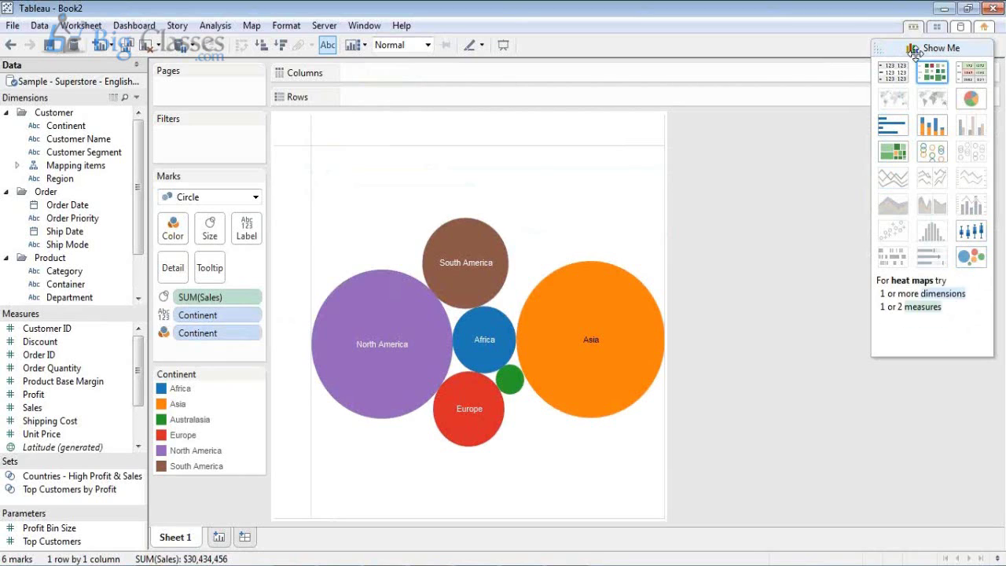
pyautogui.click(893, 73)
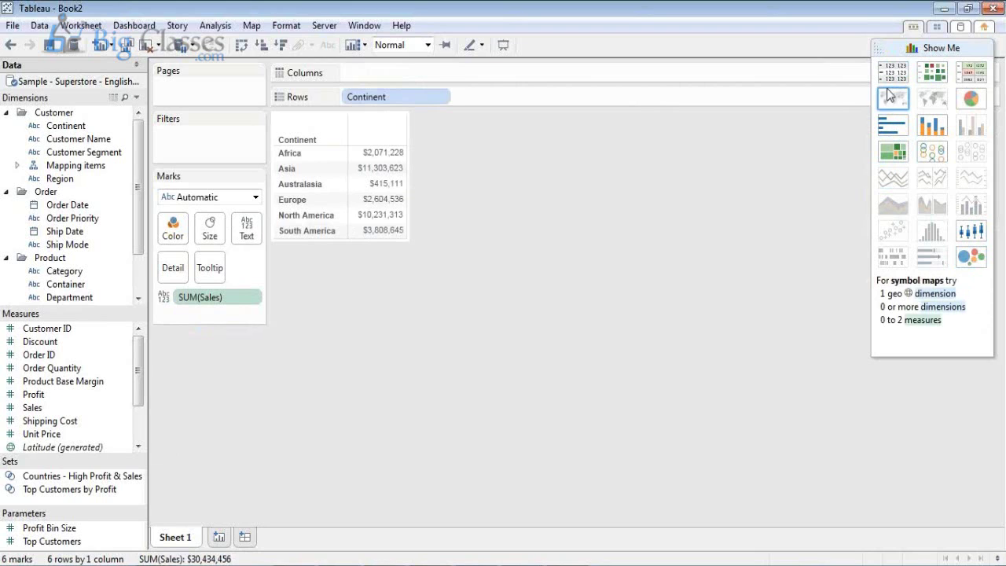
pyautogui.click(892, 130)
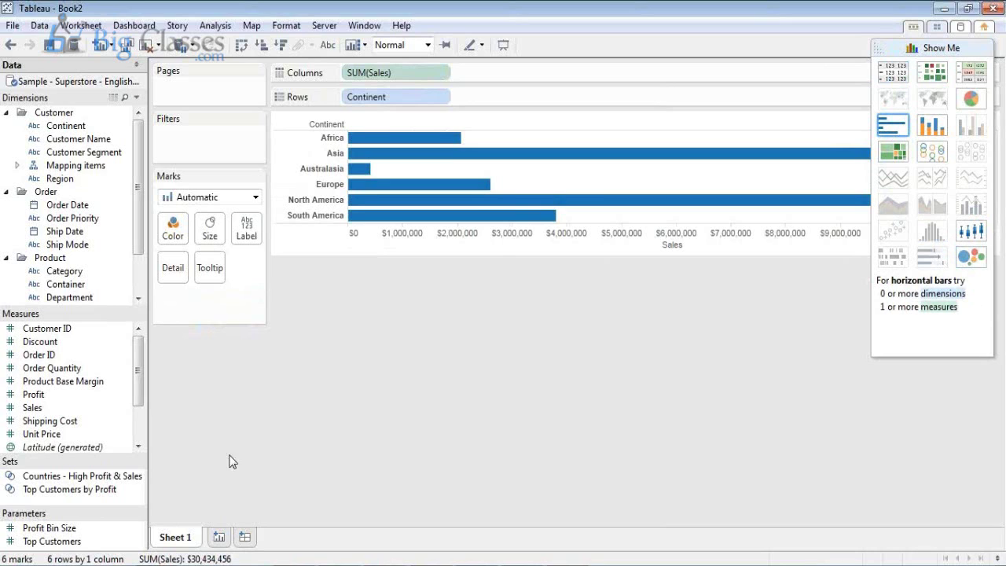
# Color the horizontal Sales bars by Continent and collapse Show Me
pyautogui.moveTo(77, 131); pyautogui.dragTo(173, 230)
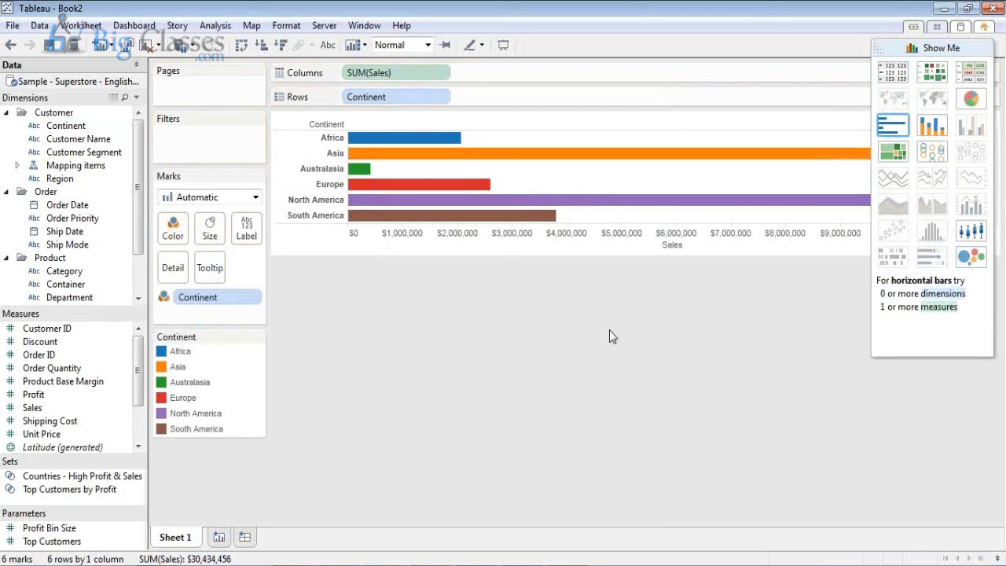
pyautogui.click(879, 50)
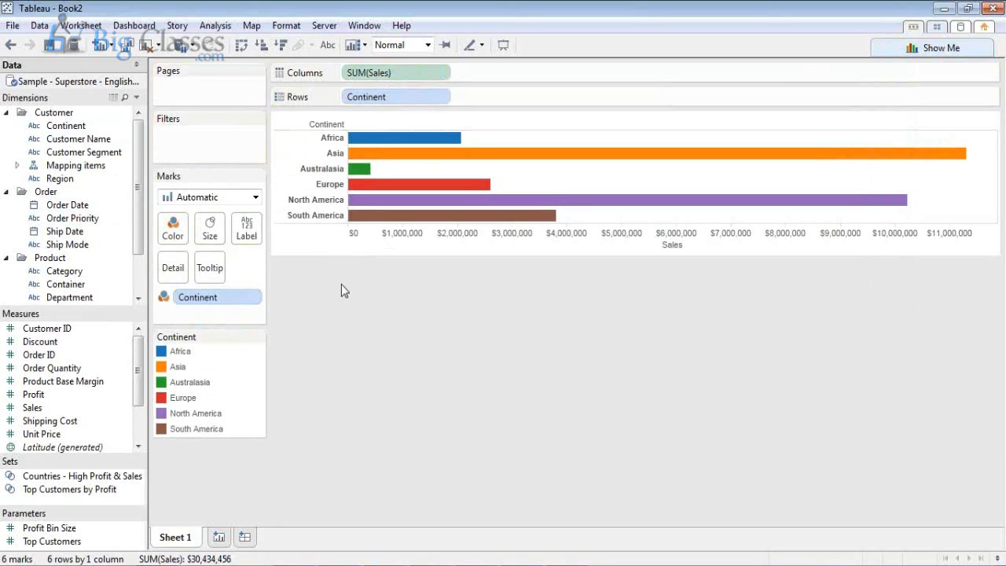
# Swap rows and columns to make the bars vertical, turning the mark labels on before the swap and off after it
pyautogui.click(327, 46)
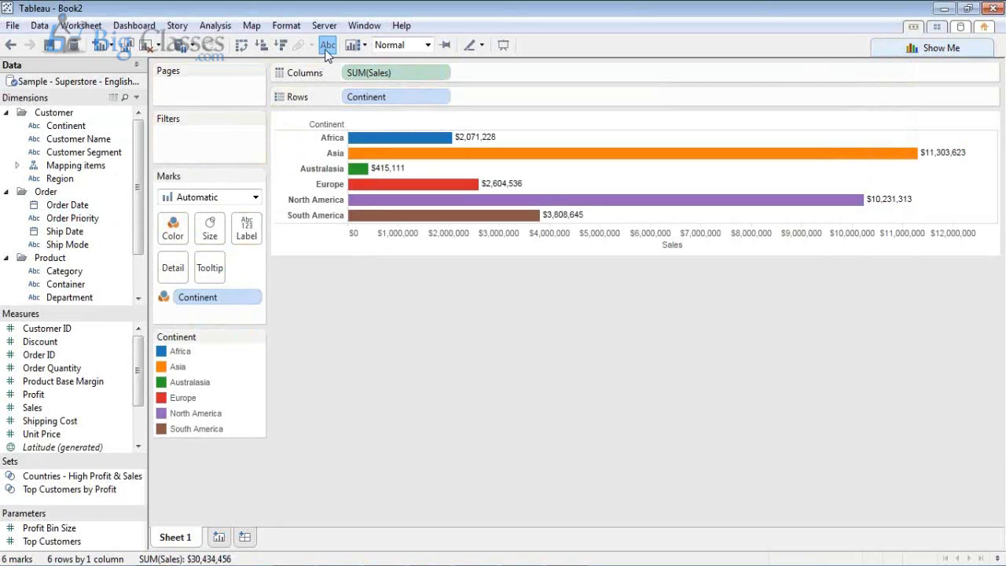
pyautogui.click(241, 45)
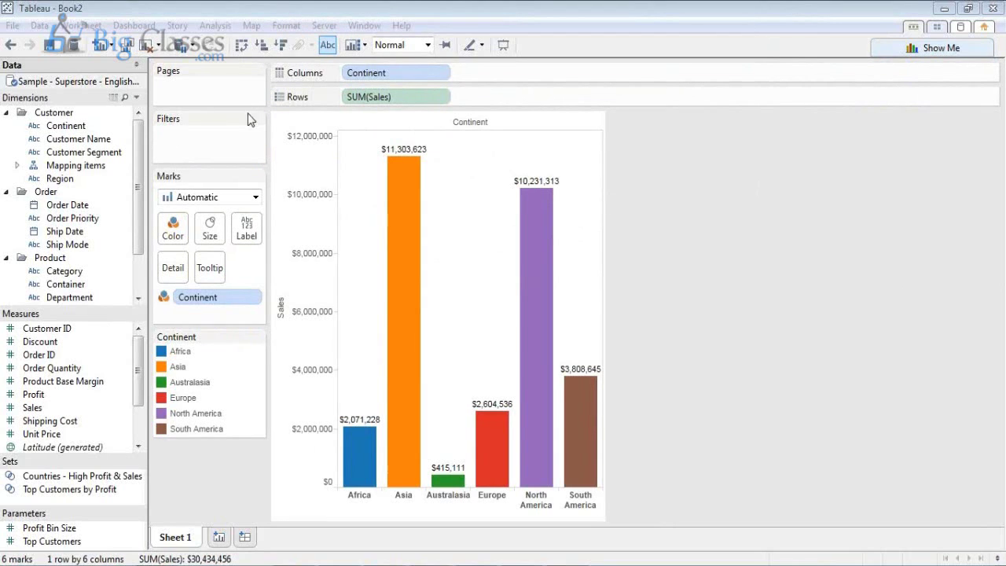
pyautogui.click(328, 44)
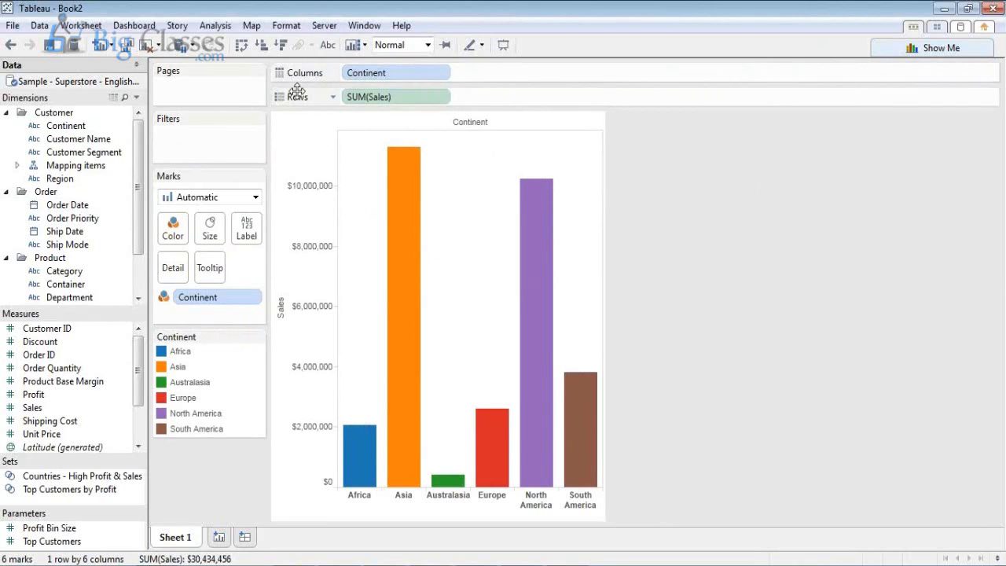
# Apply the Percent Difference quick table calculation to SUM(Sales) and swap rows and columns to make the bars horizontal
pyautogui.click(443, 97)
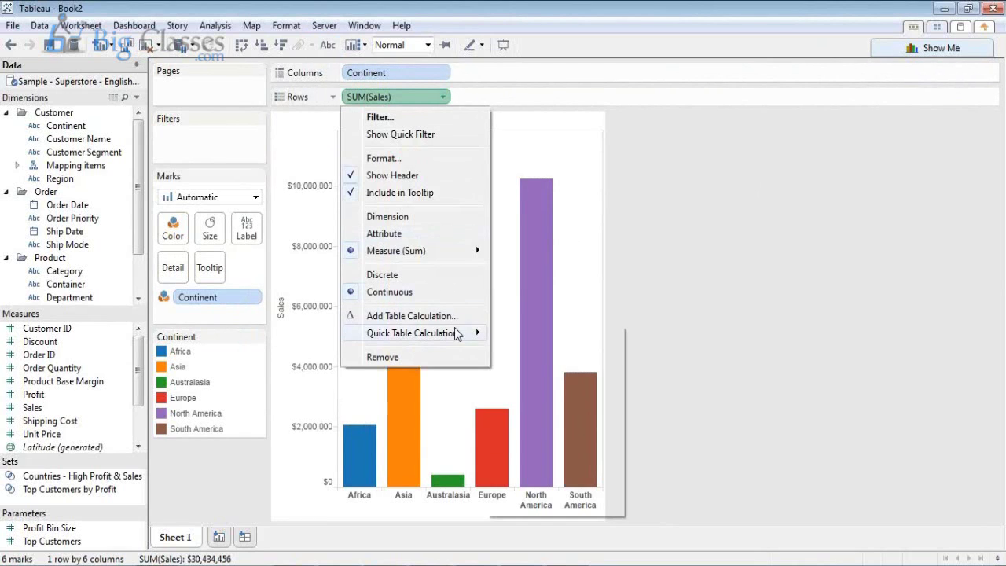
pyautogui.moveTo(480, 344)
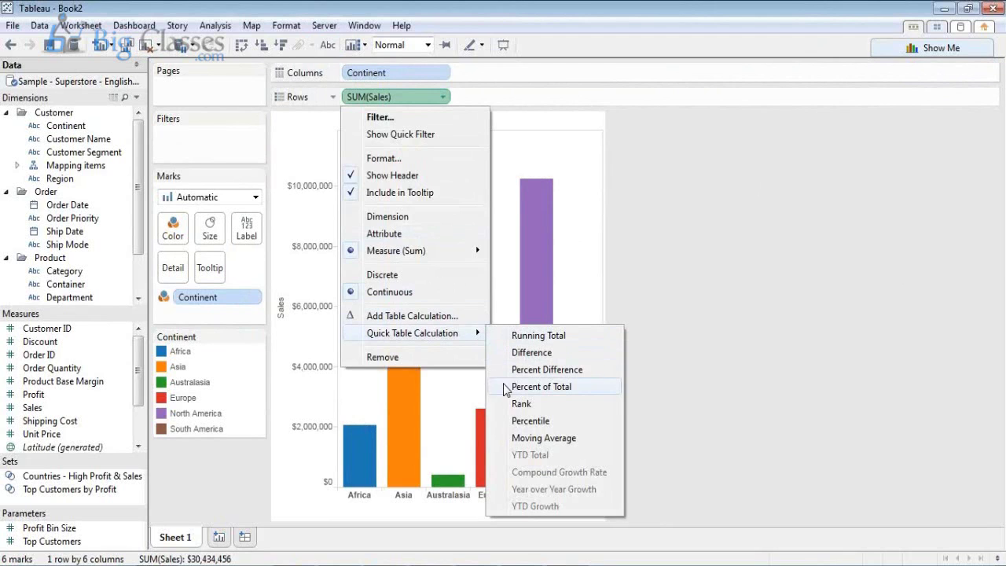
pyautogui.click(505, 370)
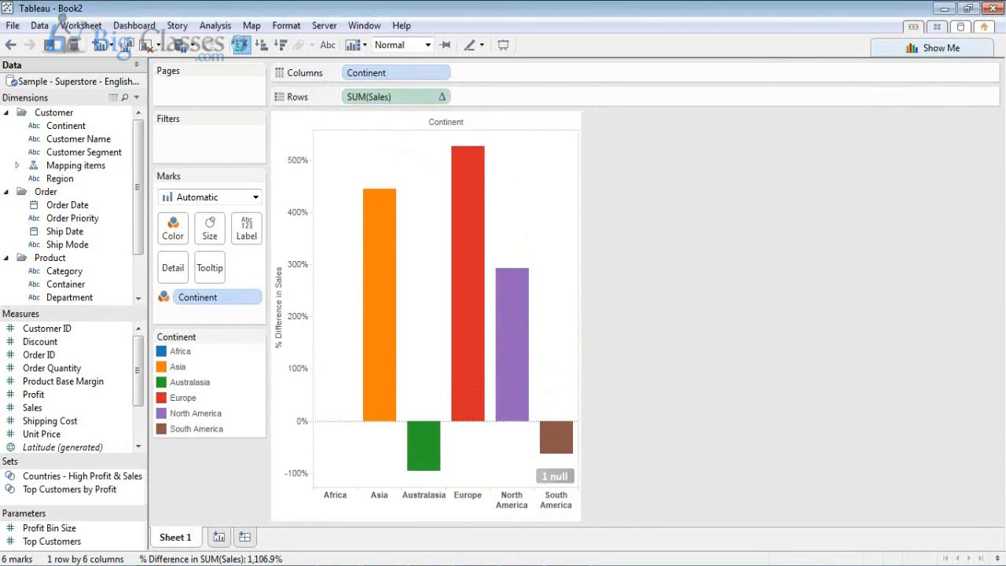
pyautogui.click(242, 44)
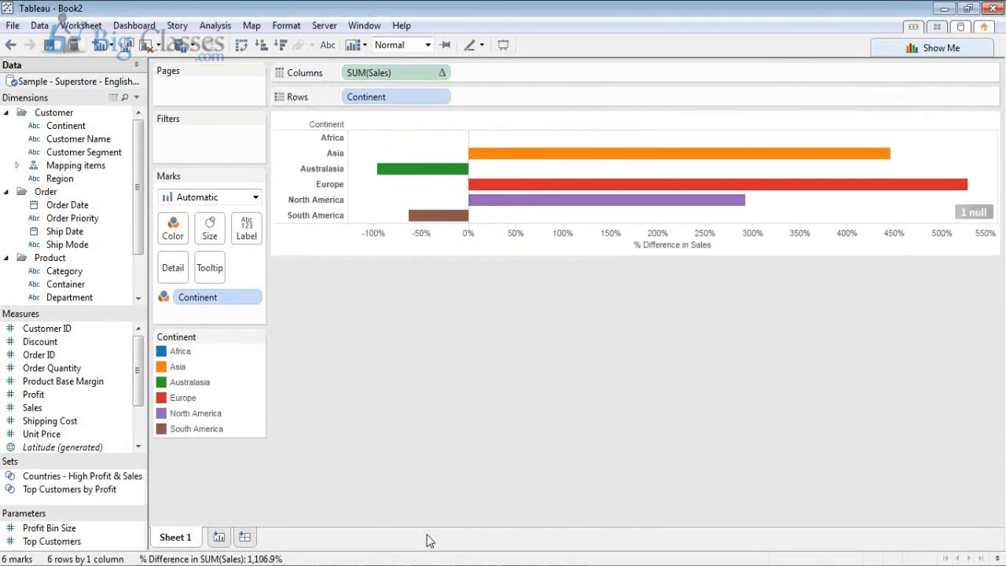
# Show a quick filter for the Continent field on Rows
pyautogui.moveTo(431, 200)
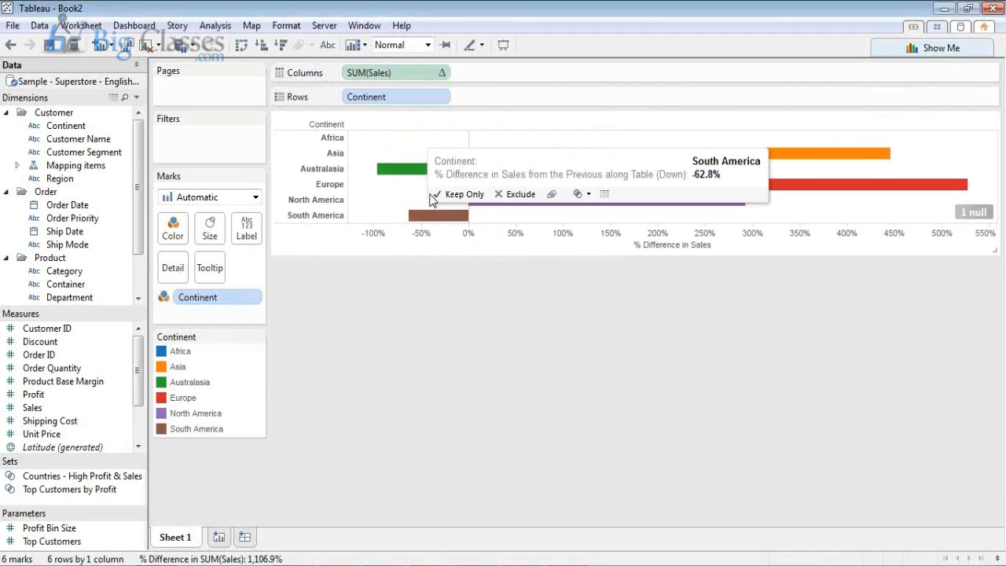
pyautogui.click(443, 97)
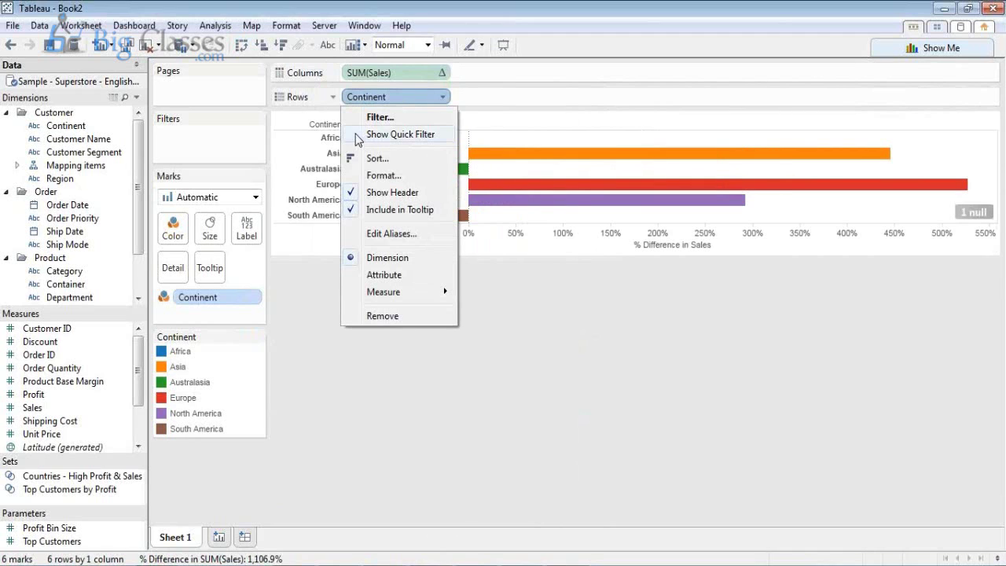
pyautogui.click(358, 135)
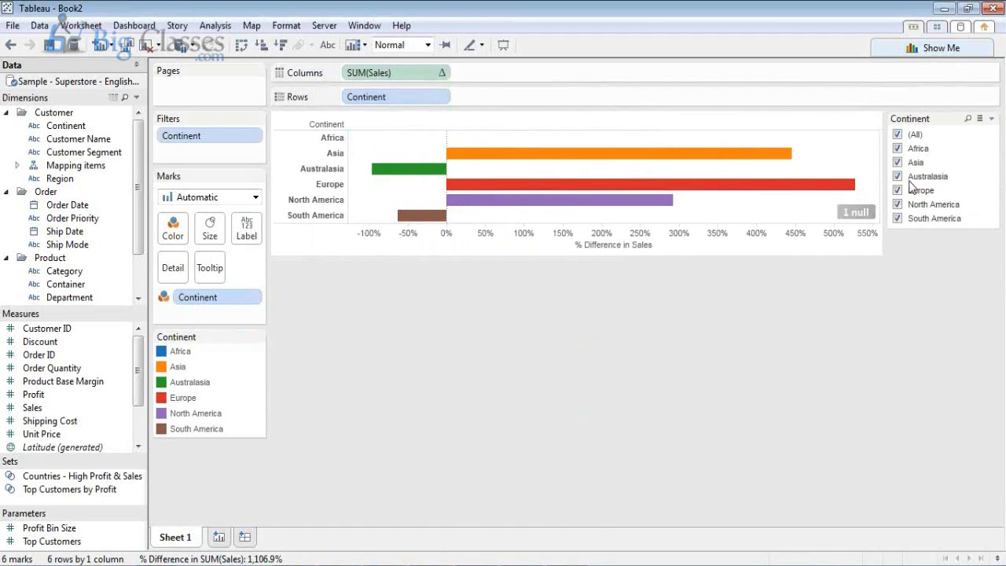
# Try the Continent filter by excluding Australasia, Europe and North America, and restore the selection to all continents
pyautogui.click(898, 176)
pyautogui.click(898, 191)
pyautogui.click(897, 204)
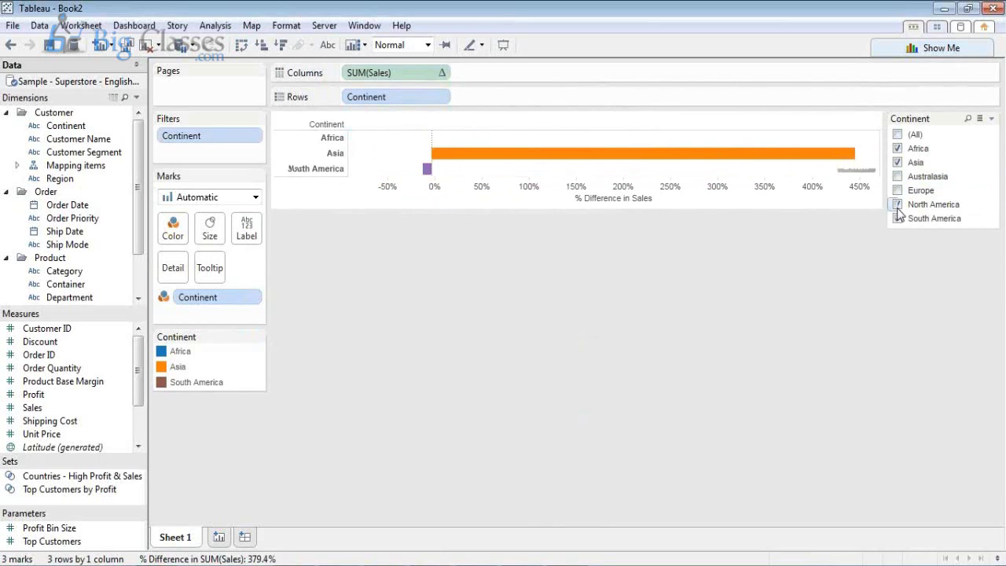
pyautogui.click(898, 190)
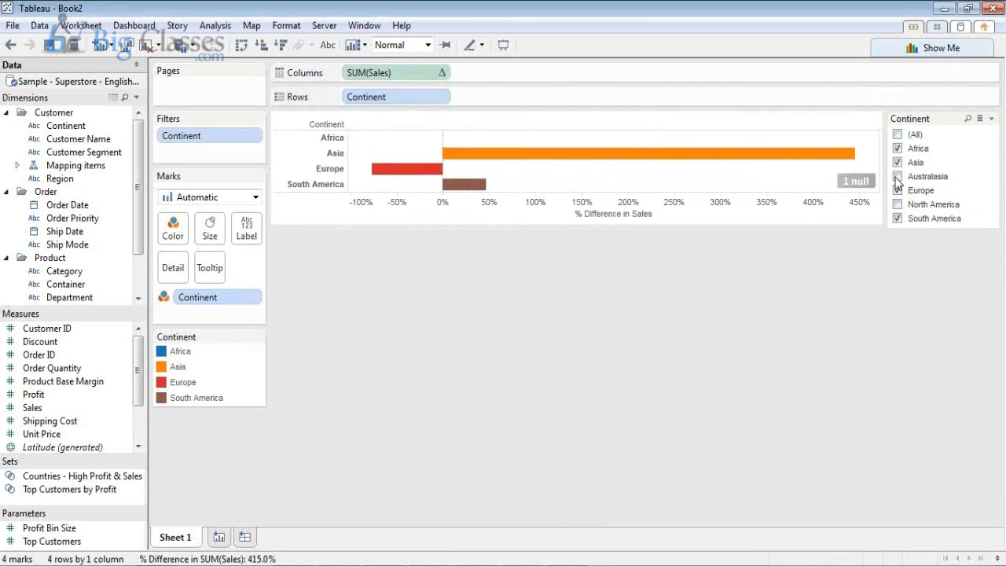
pyautogui.click(897, 176)
pyautogui.click(898, 134)
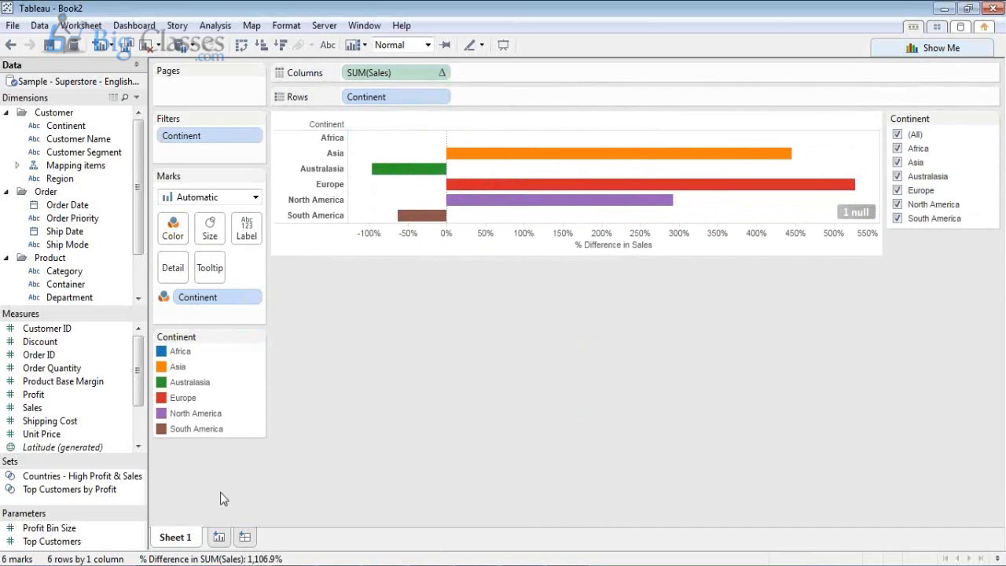
# Add a new blank worksheet to the workbook and return to Sheet 1
pyautogui.click(219, 537)
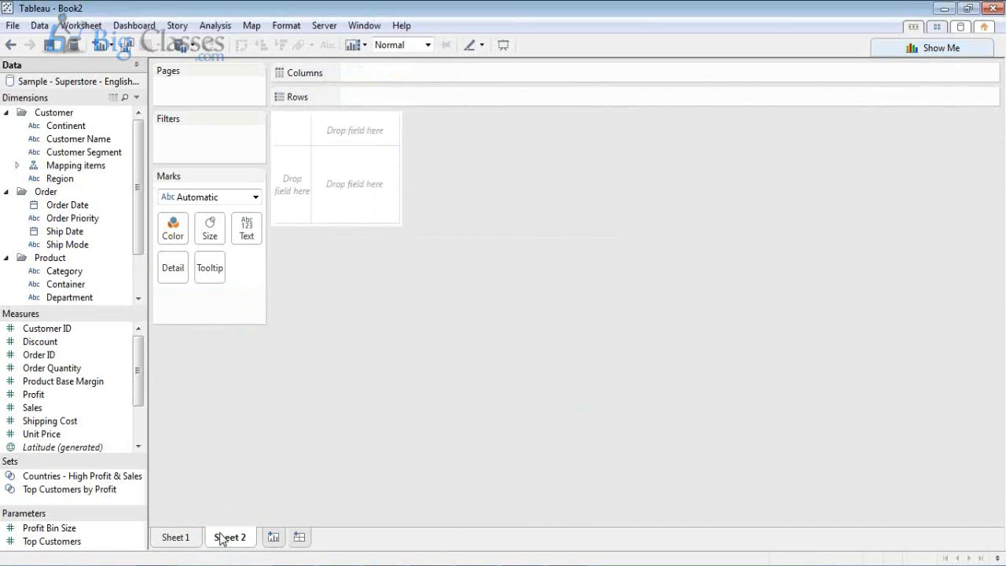
pyautogui.click(177, 539)
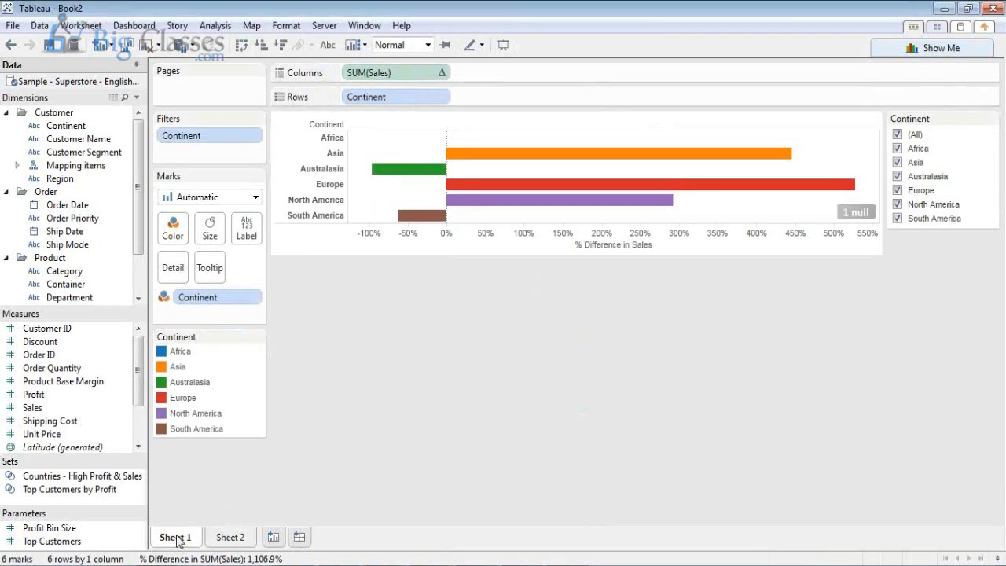
# Show mark labels on the Percent Difference bars in Sheet 1
pyautogui.click(328, 46)
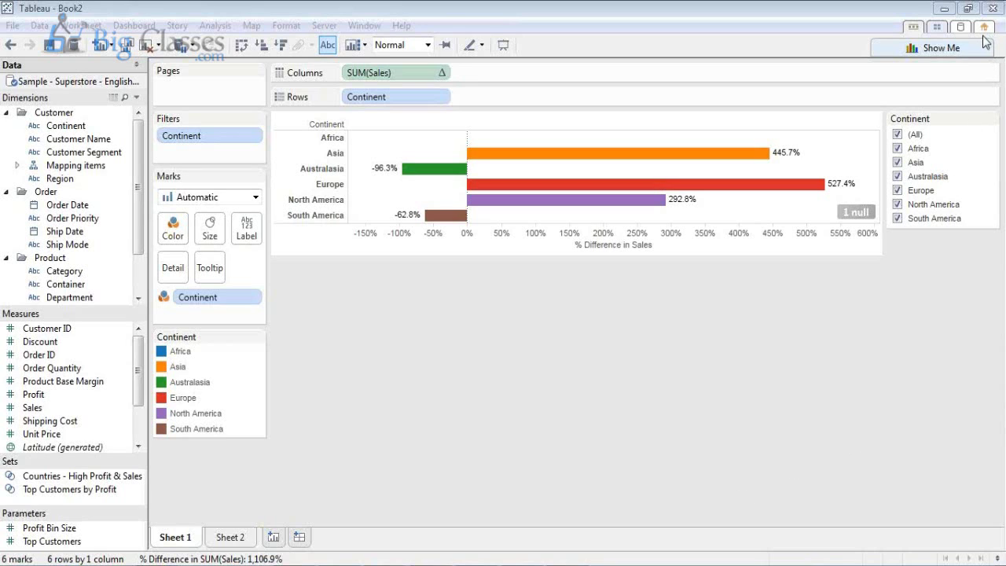
# Examine the file and server data connection options, including the MySQL sign-in form, and return to Sheet 1
pyautogui.click(960, 28)
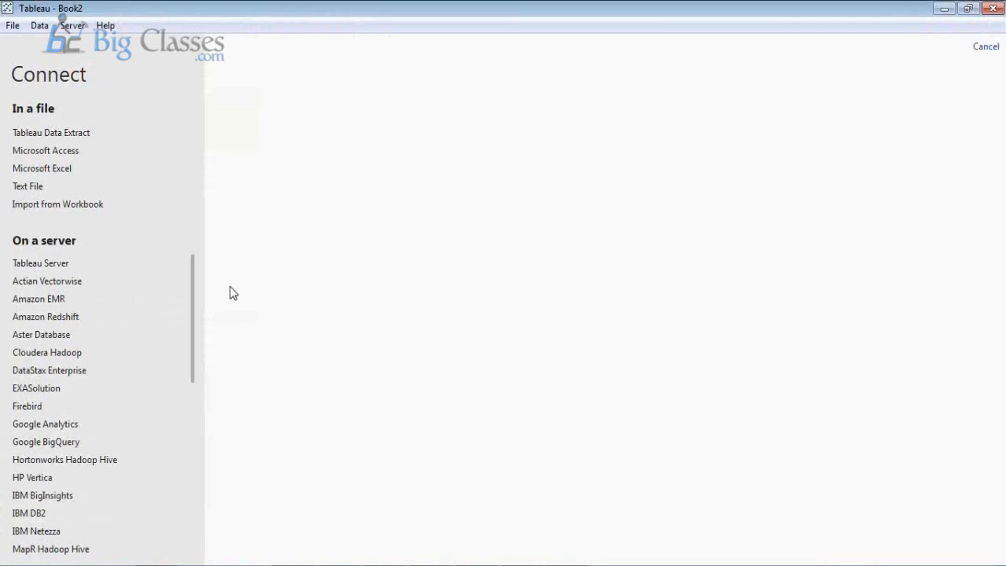
pyautogui.moveTo(195, 284); pyautogui.dragTo(191, 257)
pyautogui.moveTo(194, 366); pyautogui.dragTo(190, 424)
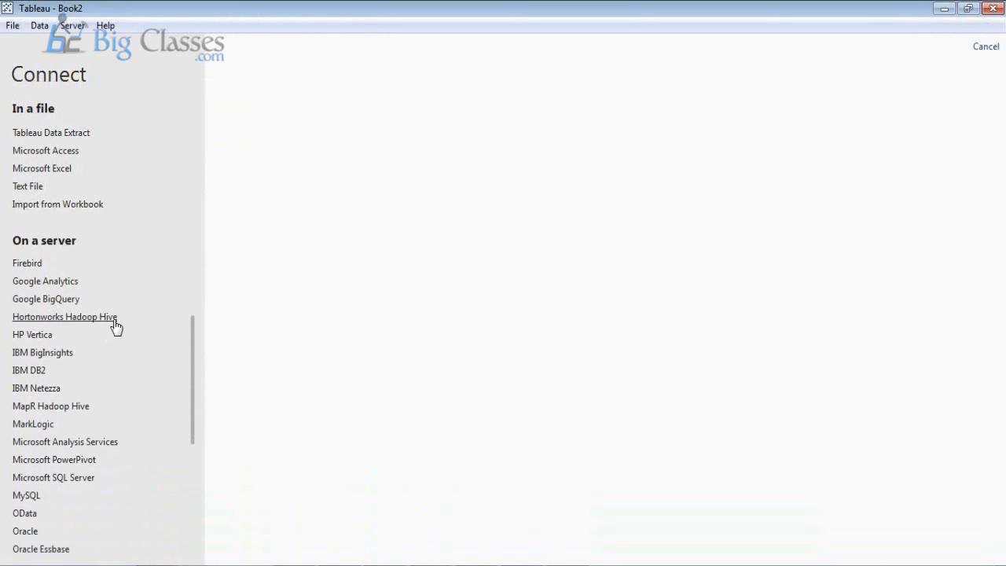
pyautogui.click(27, 495)
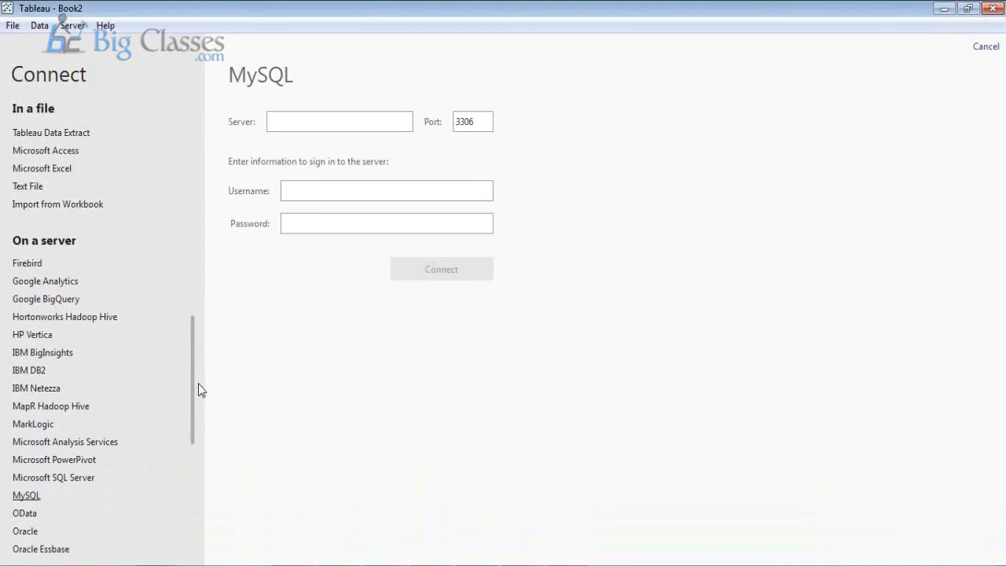
pyautogui.moveTo(193, 375); pyautogui.dragTo(186, 442)
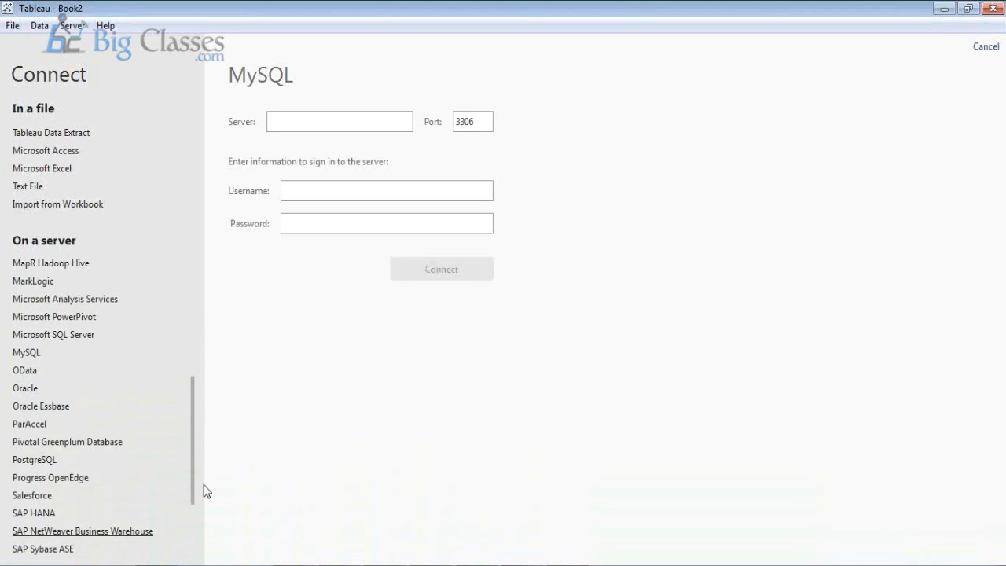
pyautogui.moveTo(193, 479); pyautogui.dragTo(189, 544)
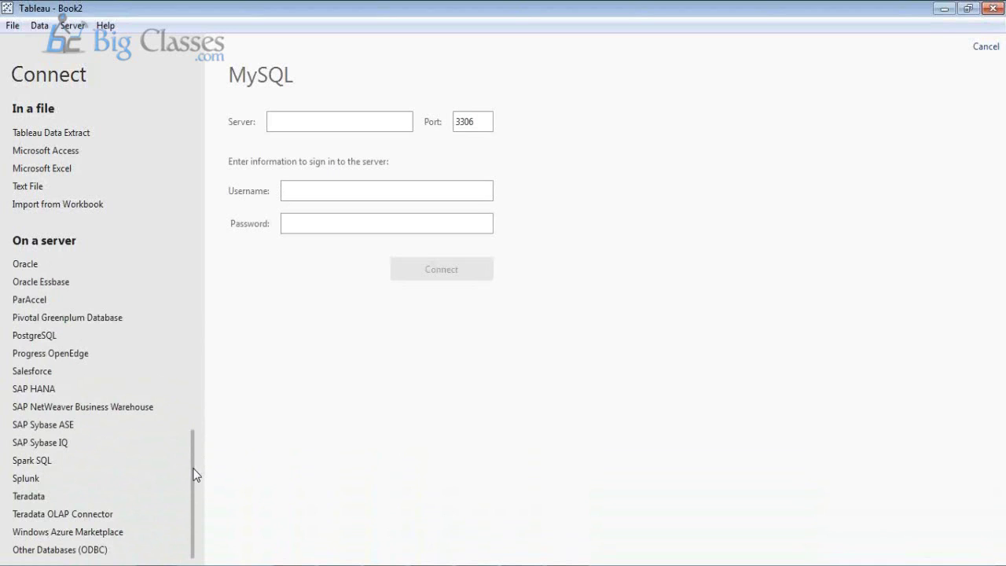
pyautogui.moveTo(194, 472); pyautogui.dragTo(199, 254)
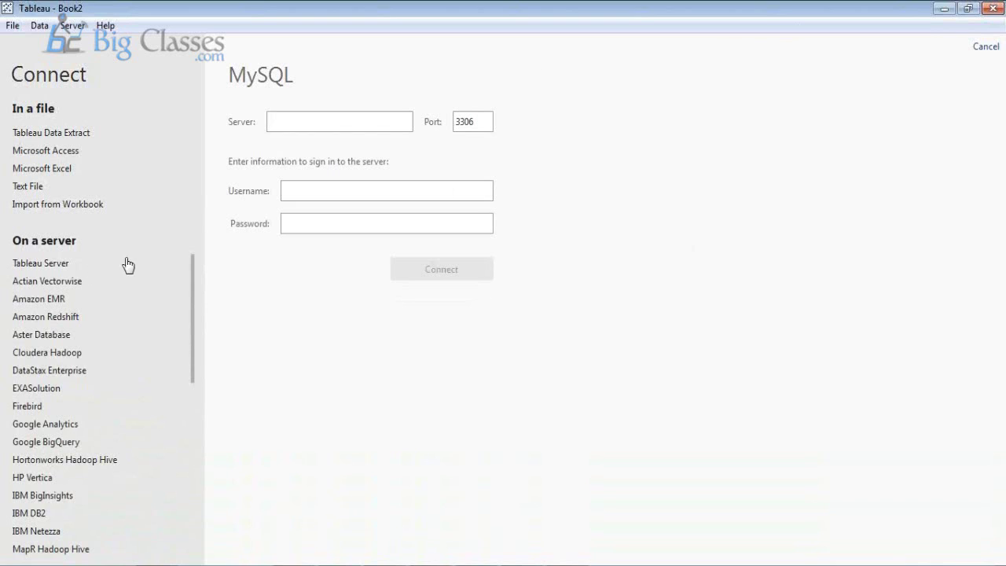
pyautogui.moveTo(194, 307); pyautogui.dragTo(196, 276)
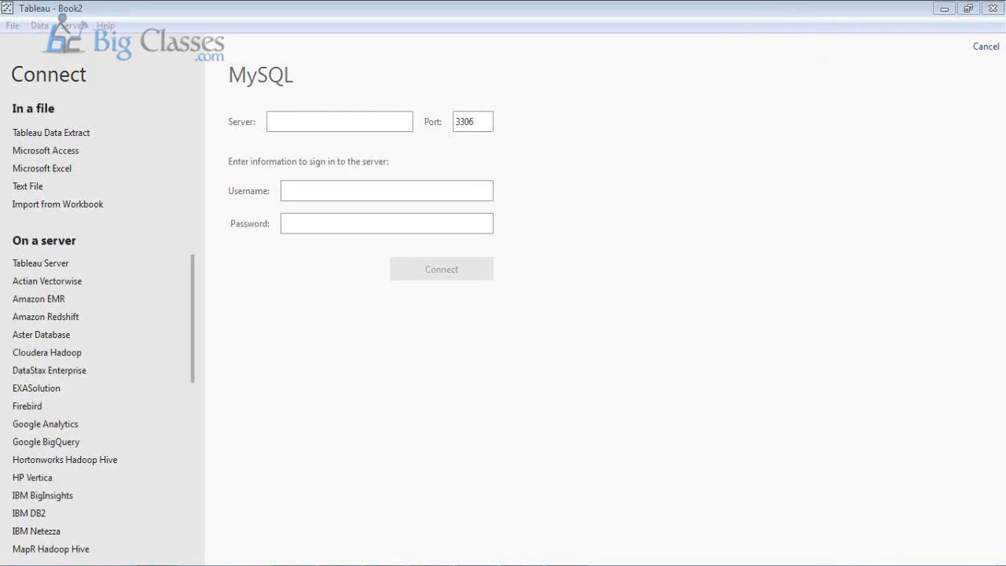
pyautogui.hotkey('alt', 'Tab')
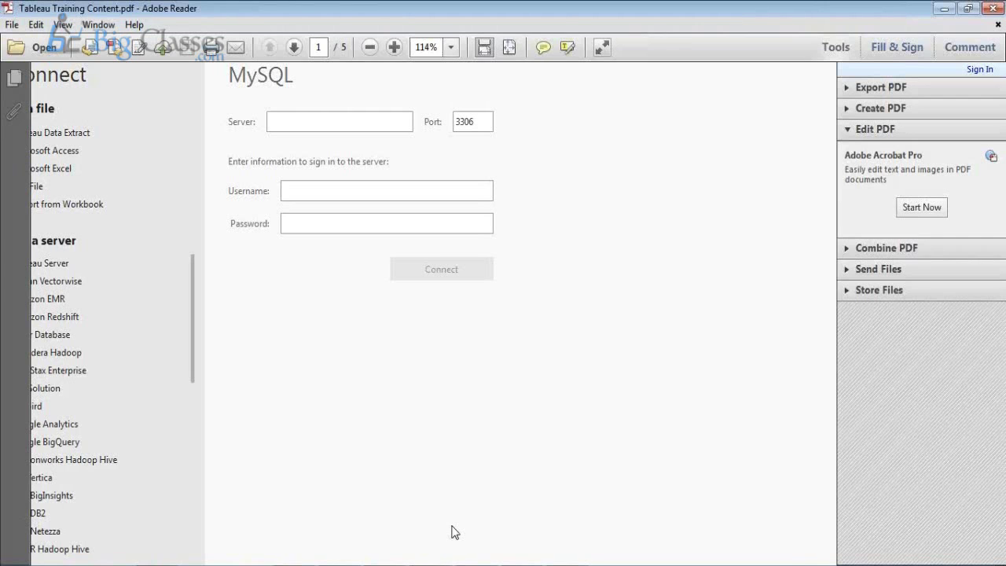
pyautogui.hotkey('alt', 'Tab')
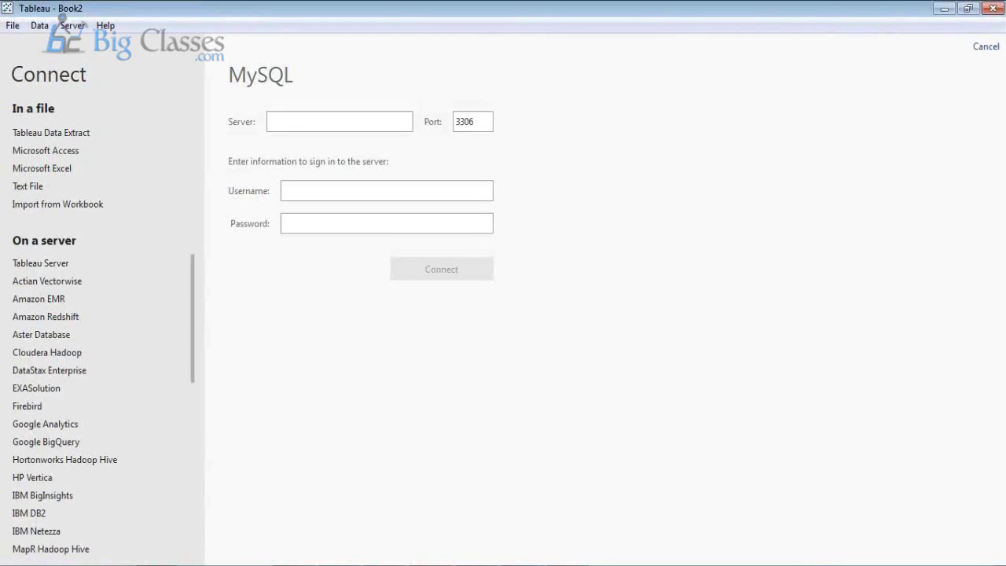
pyautogui.click(987, 48)
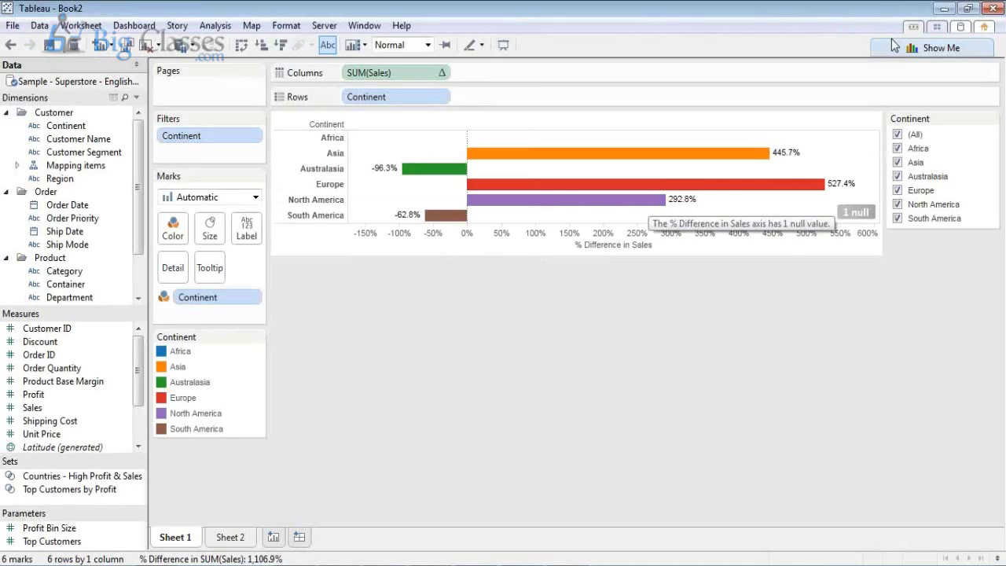
pyautogui.click(690, 412)
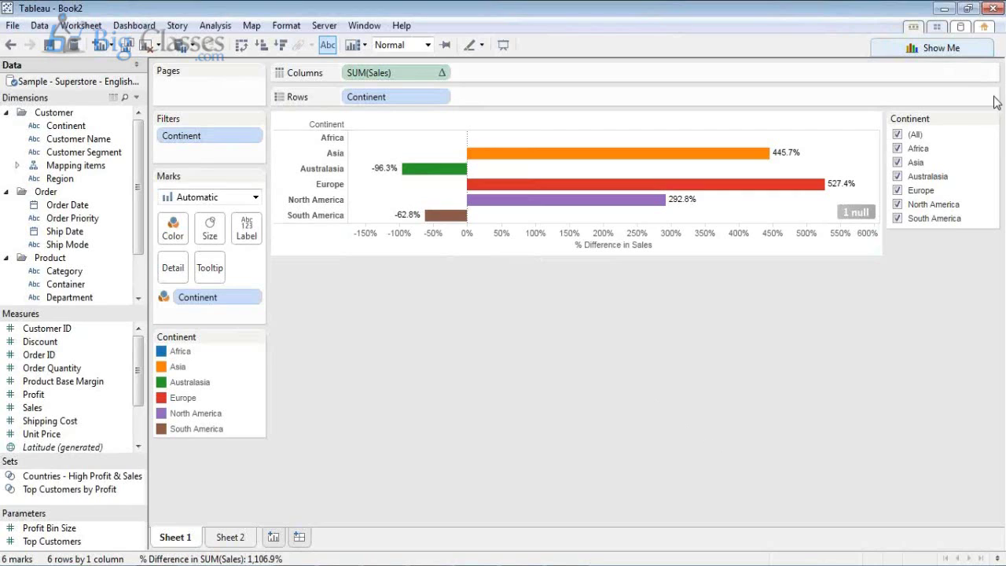
# Review the server data sources through to Other Databases (ODBC) and cancel the connection page
pyautogui.click(962, 27)
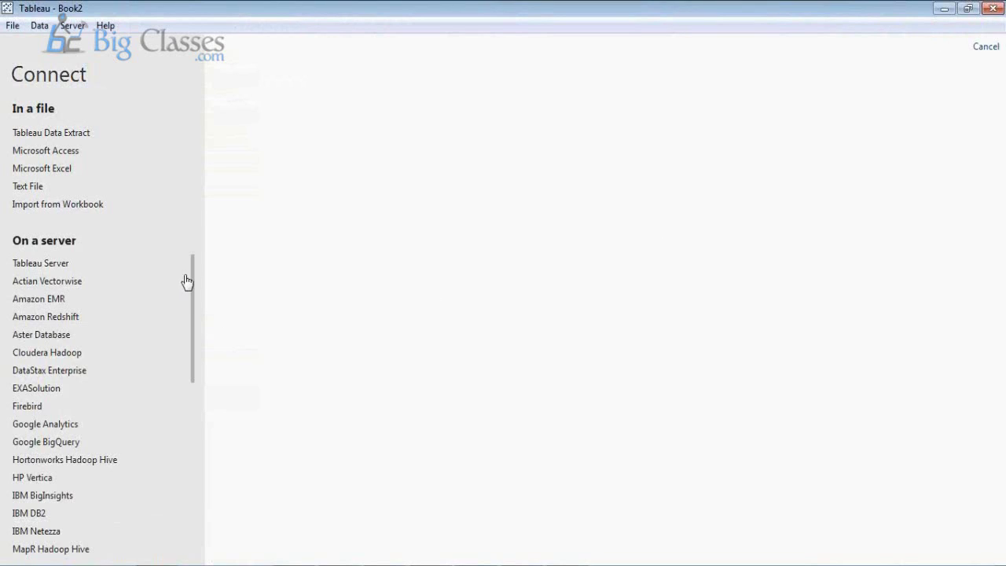
pyautogui.moveTo(189, 280); pyautogui.dragTo(187, 494)
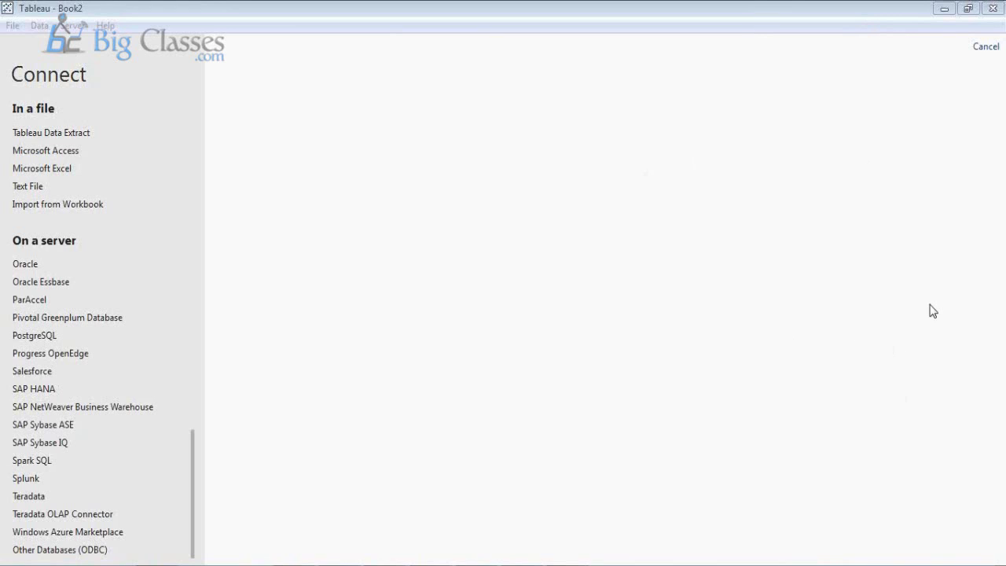
pyautogui.click(983, 49)
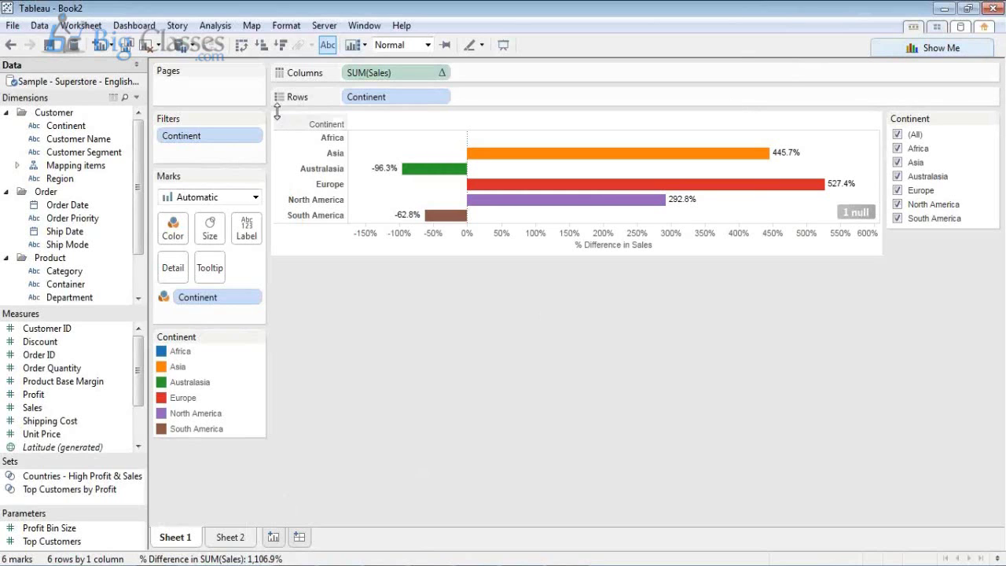
# Examine the Number functions and the full function list for a new calculated field, and cancel it
pyautogui.click(215, 26)
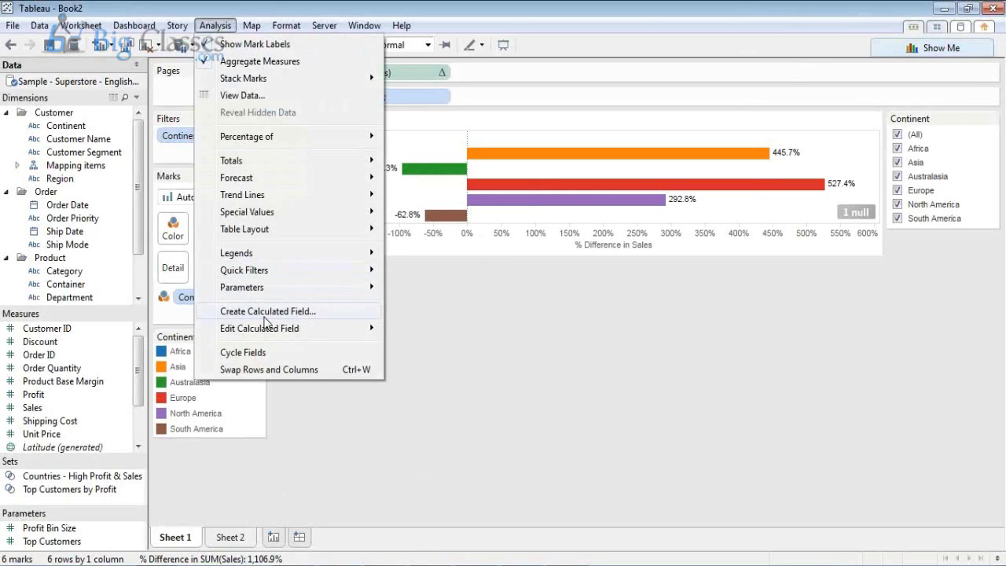
pyautogui.click(266, 315)
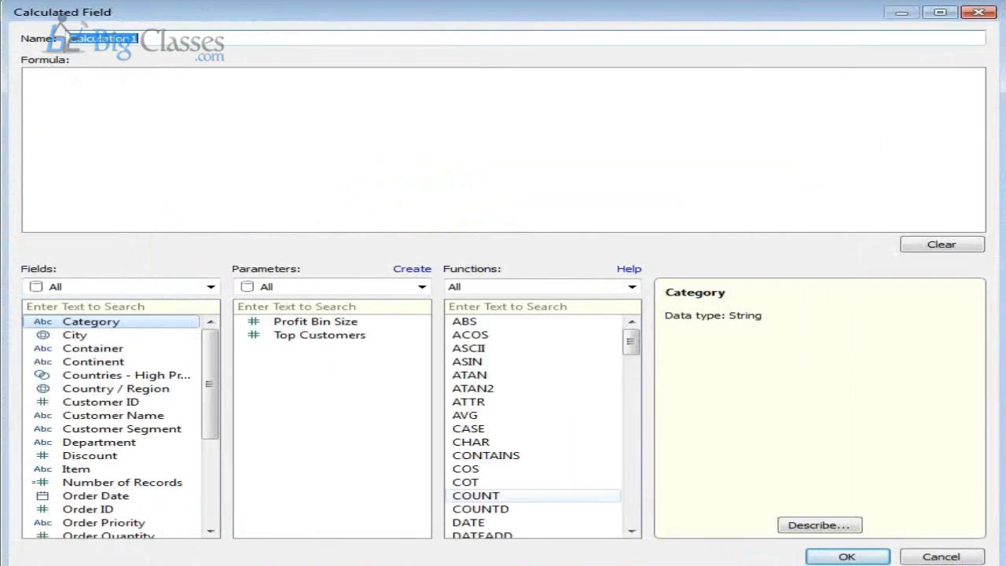
pyautogui.click(632, 287)
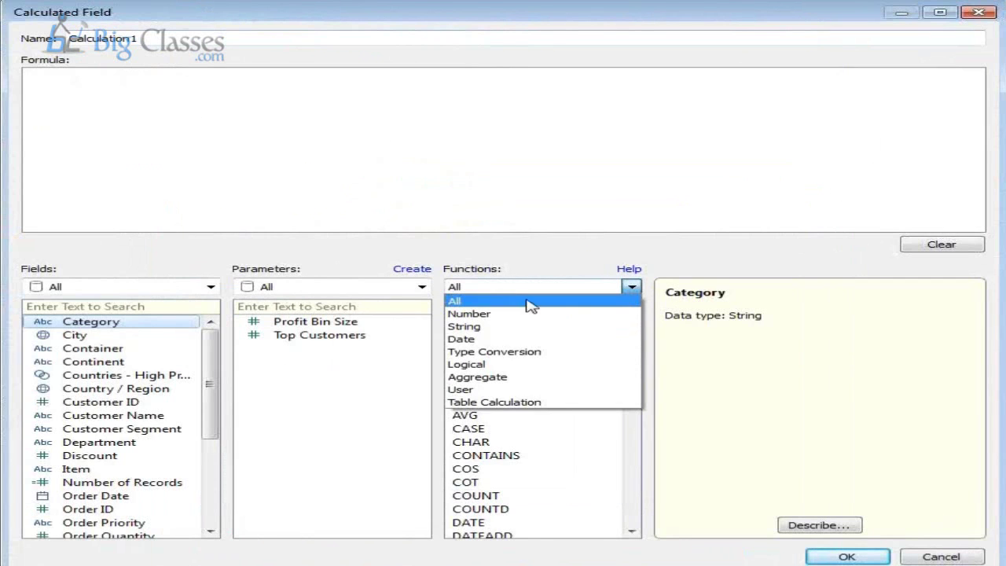
pyautogui.click(476, 316)
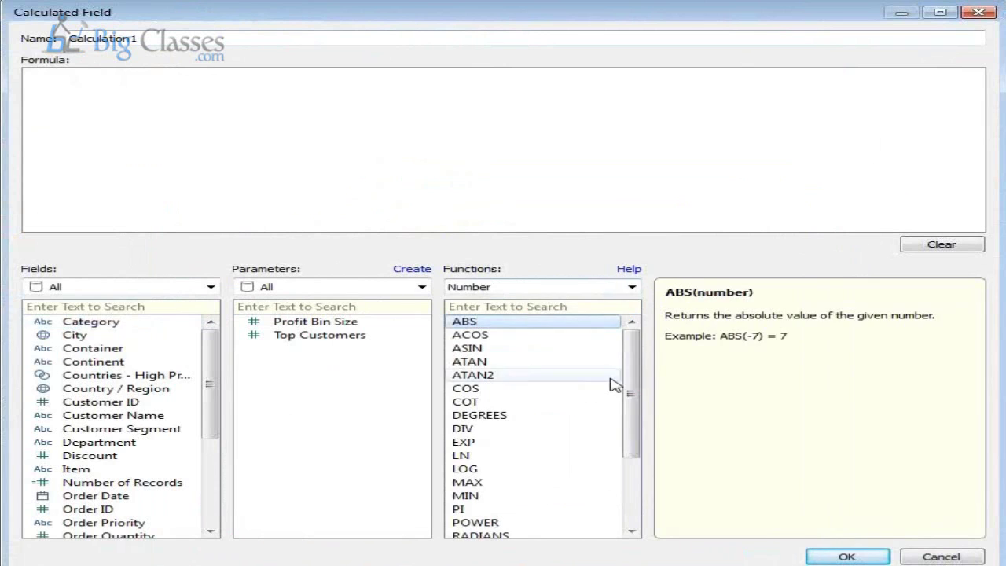
pyautogui.click(633, 287)
pyautogui.click(536, 301)
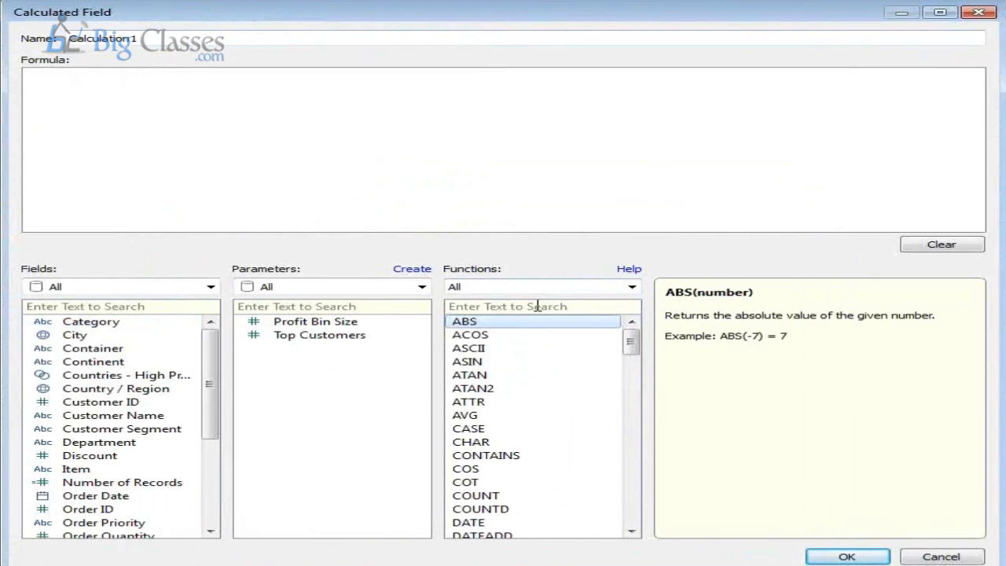
pyautogui.click(936, 556)
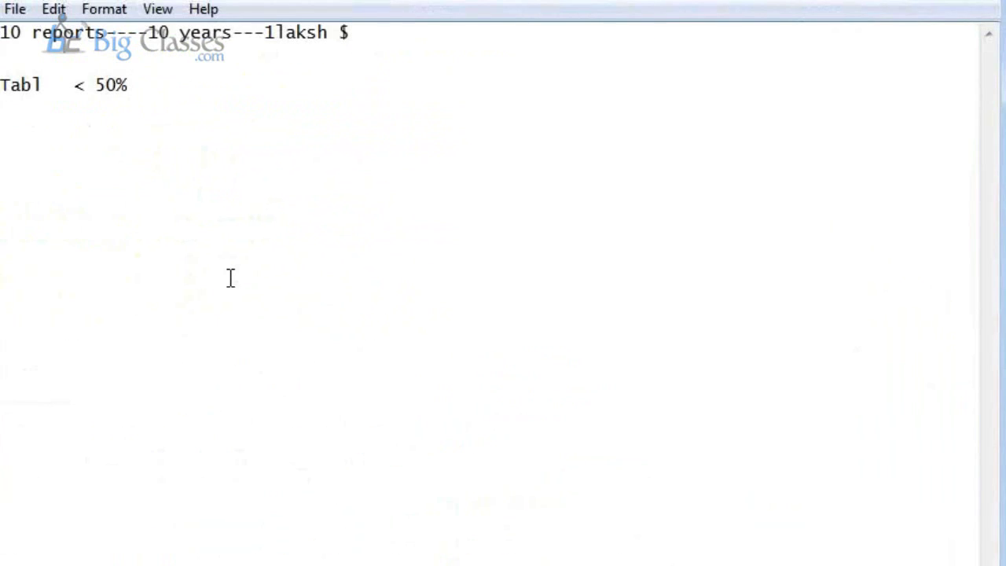
# Switch to Notepad and add the lines "tableau Desktop" and "Tableau server" below the existing notes
pyautogui.press('Return')
pyautogui.press('Return')
pyautogui.press('Return')
pyautogui.press('Return')
pyautogui.write('tableau')
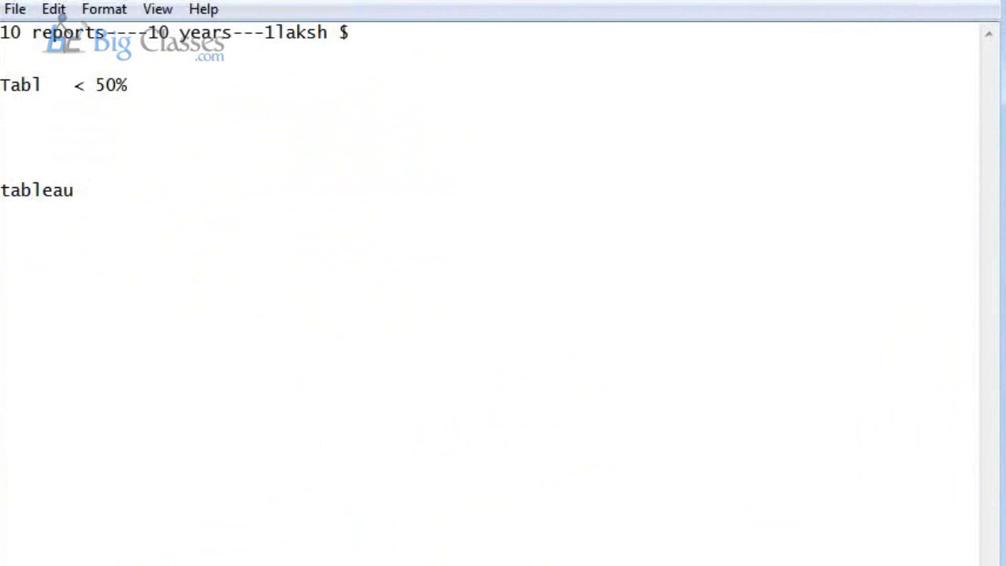
pyautogui.write(' Desktop')
pyautogui.press('Return')
pyautogui.press('Return')
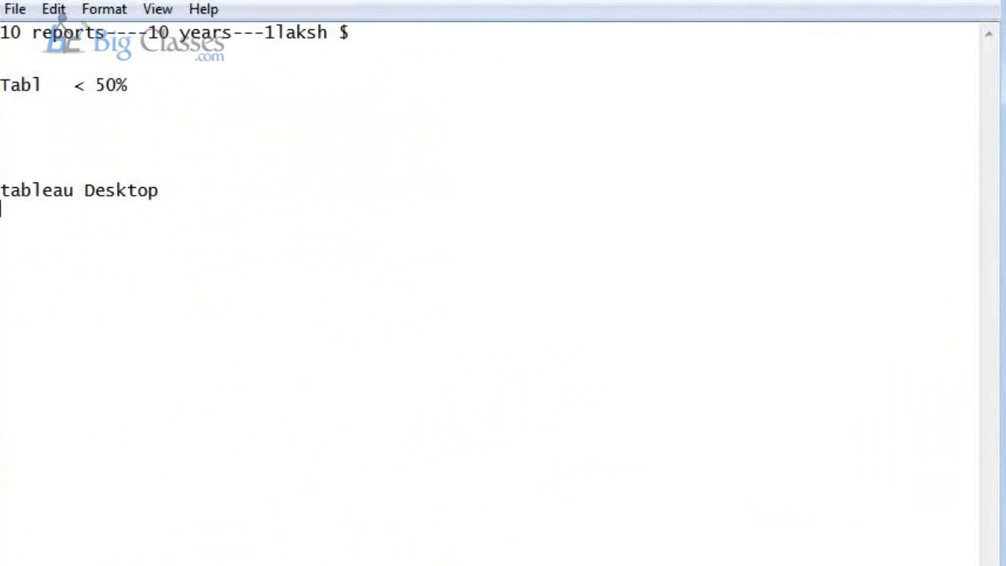
pyautogui.write('Tablea')
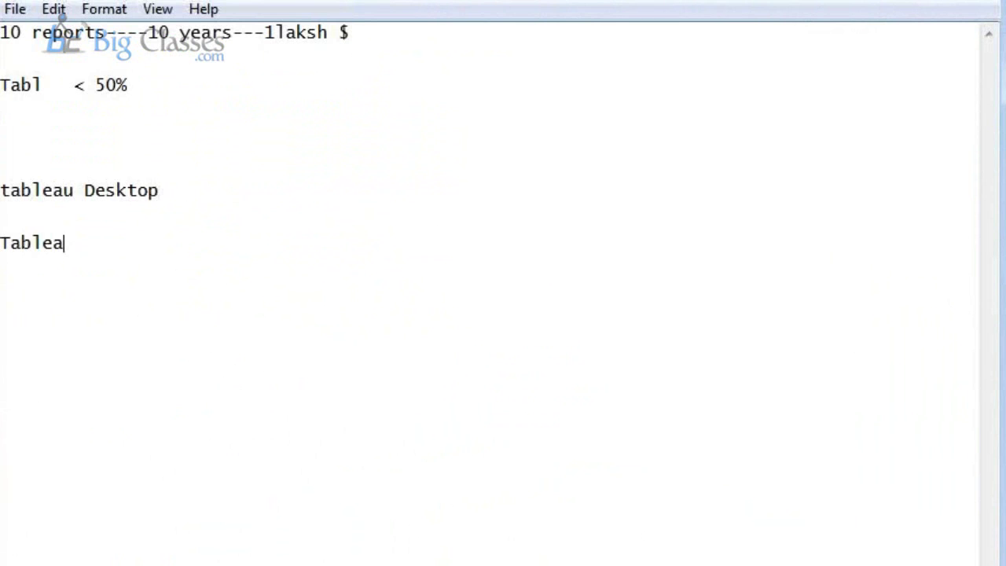
pyautogui.write('u server')
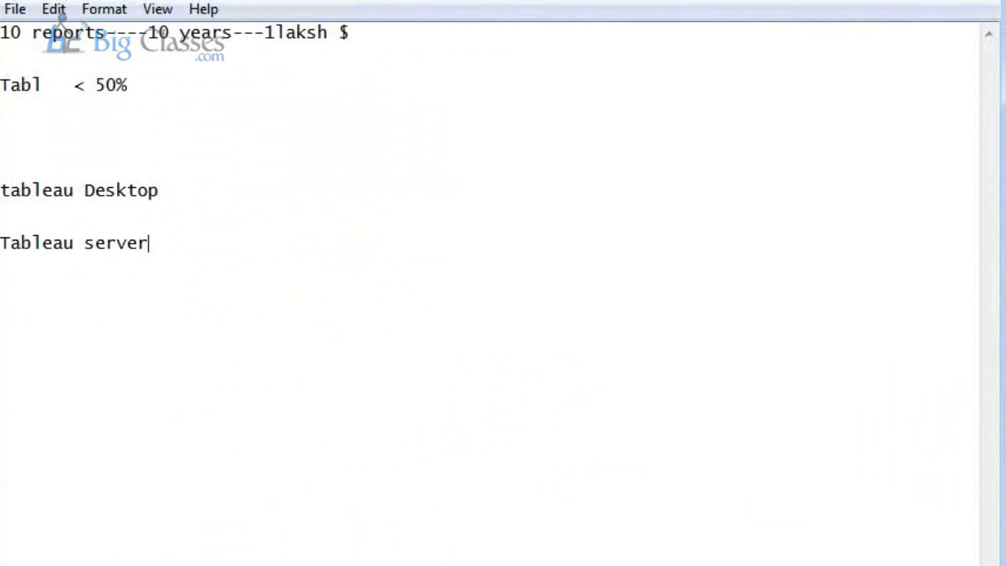
# Add the line "Database skills---30 sessions" below "Tableau server" in the notes
pyautogui.click(166, 190)
pyautogui.click(161, 250)
pyautogui.press('Return')
pyautogui.press('Return')
pyautogui.write('Database skills')
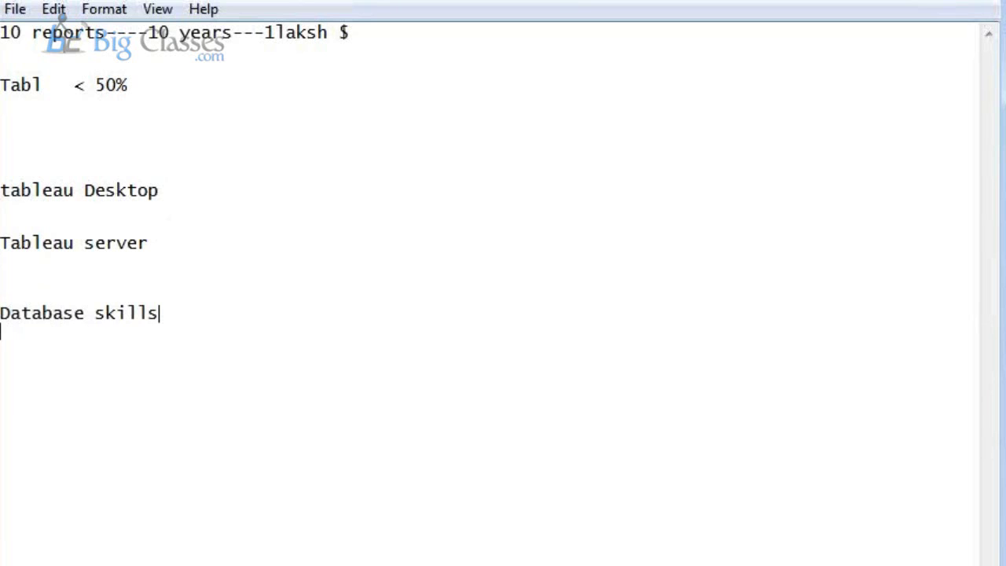
pyautogui.click(169, 318)
pyautogui.write('---')
pyautogui.press('Return')
pyautogui.press('Return')
pyautogui.press('Return')
pyautogui.write('30 sessions')
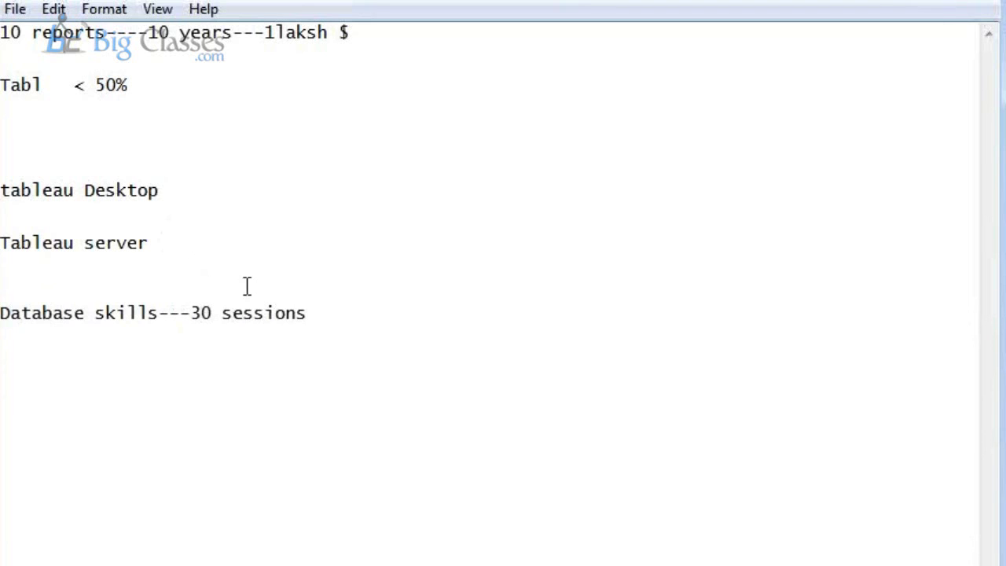
# Remove one line break between "tableau Desktop" and "Tableau server"
pyautogui.click(167, 191)
pyautogui.click(169, 193)
pyautogui.press('Delete')
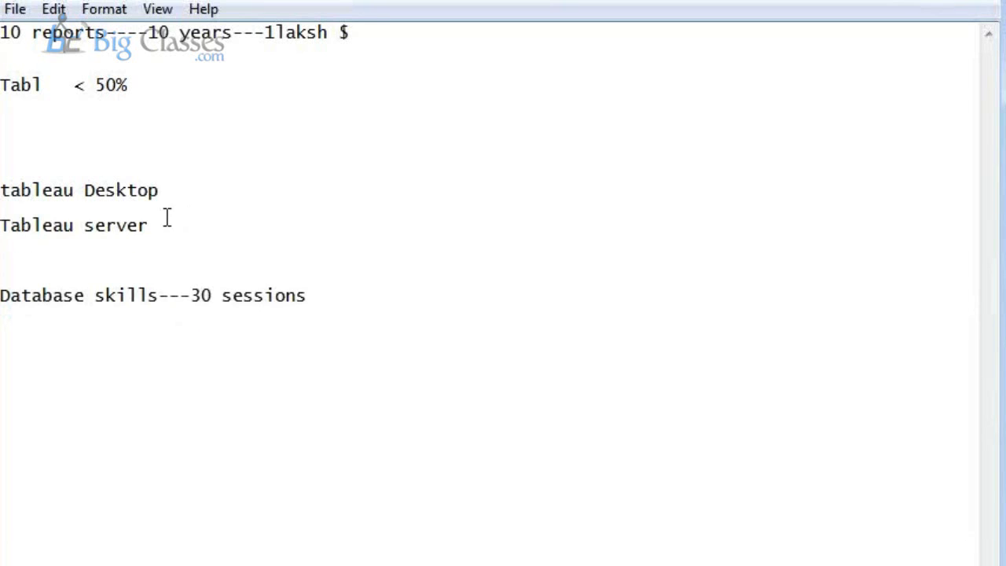
# Add the line "Dwh Concepts" below the database skills line
pyautogui.click(333, 300)
pyautogui.press('Return')
pyautogui.press('Return')
pyautogui.press('Return')
pyautogui.write('Dwh Concepts')
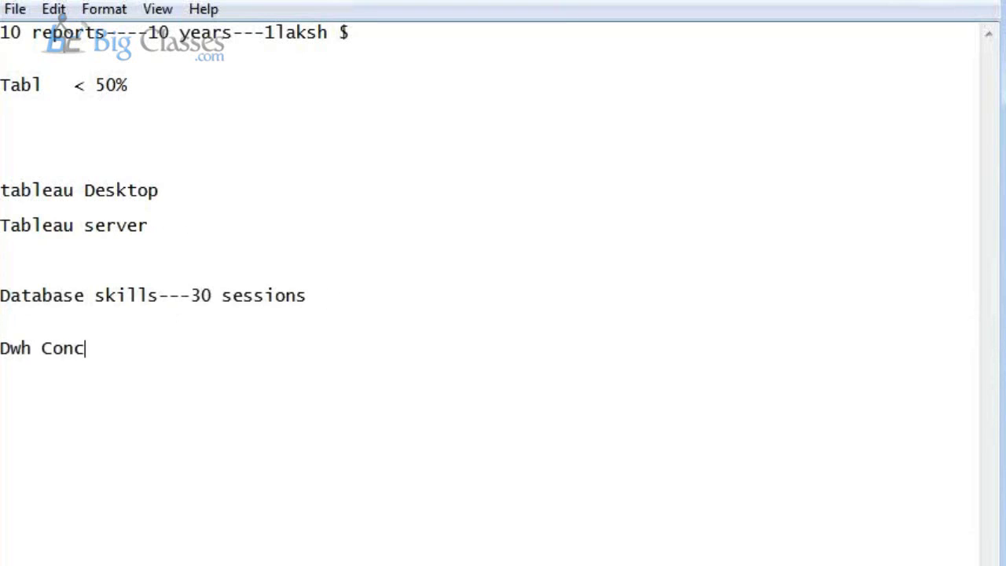
# Add the line "Process--- domain" below "Dwh Concepts"
pyautogui.press('Return')
pyautogui.press('Return')
pyautogui.press('Return')
pyautogui.write('r')
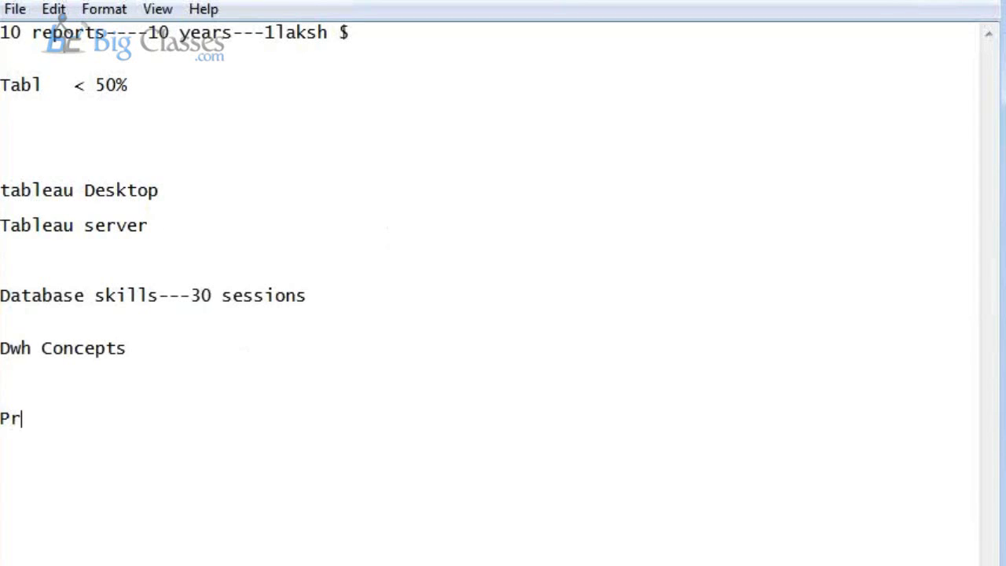
pyautogui.write('ocess---')
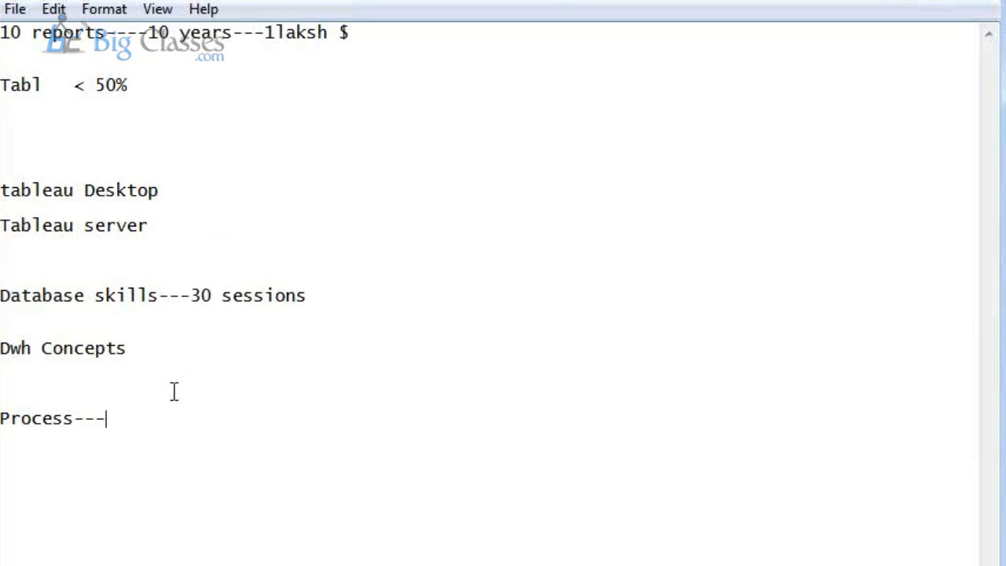
pyautogui.write('domain')
# Add the line "Resume prep" below the process line, followed by blank lines
pyautogui.press('Return')
pyautogui.press('Return')
pyautogui.press('Return')
pyautogui.press('Return')
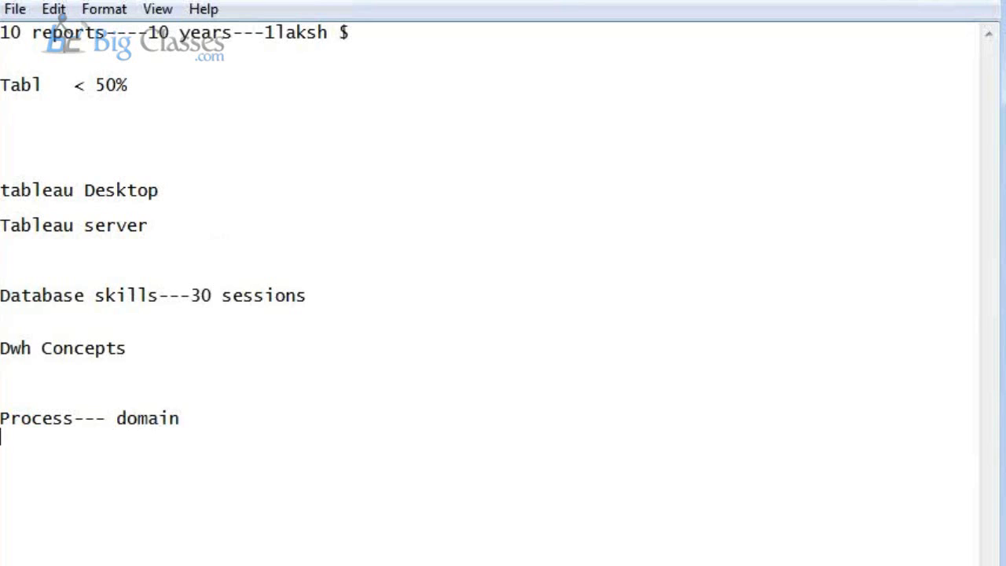
pyautogui.write('Resume ')
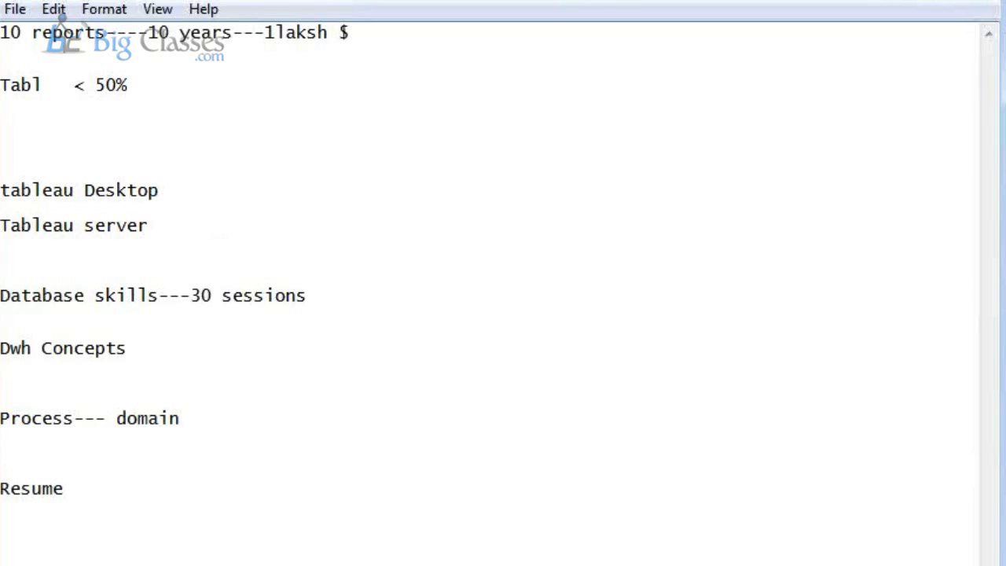
pyautogui.write('prepa')
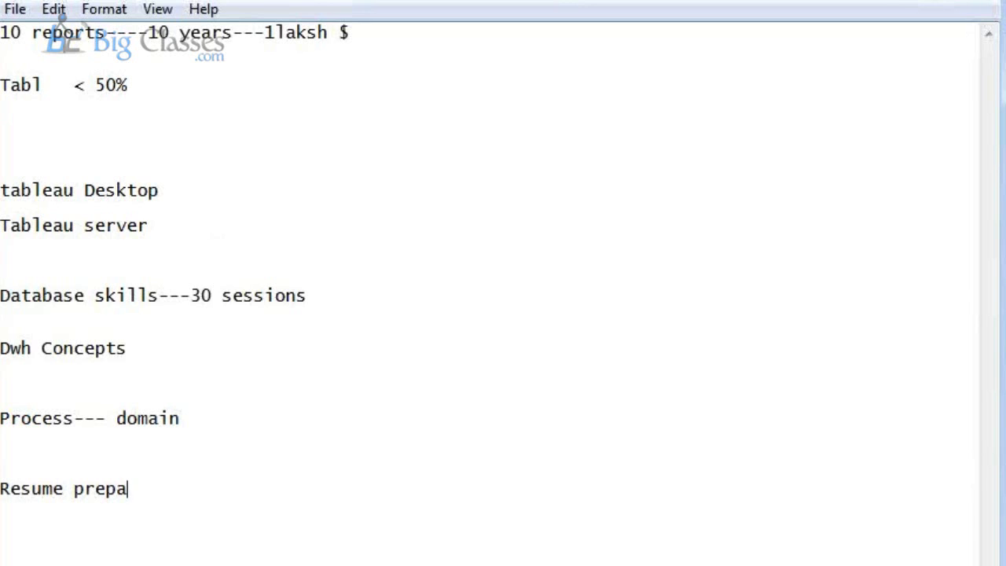
pyautogui.press('BackSpace')
pyautogui.press('Return')
pyautogui.press('Return')
pyautogui.press('Return')
pyautogui.press('Return')
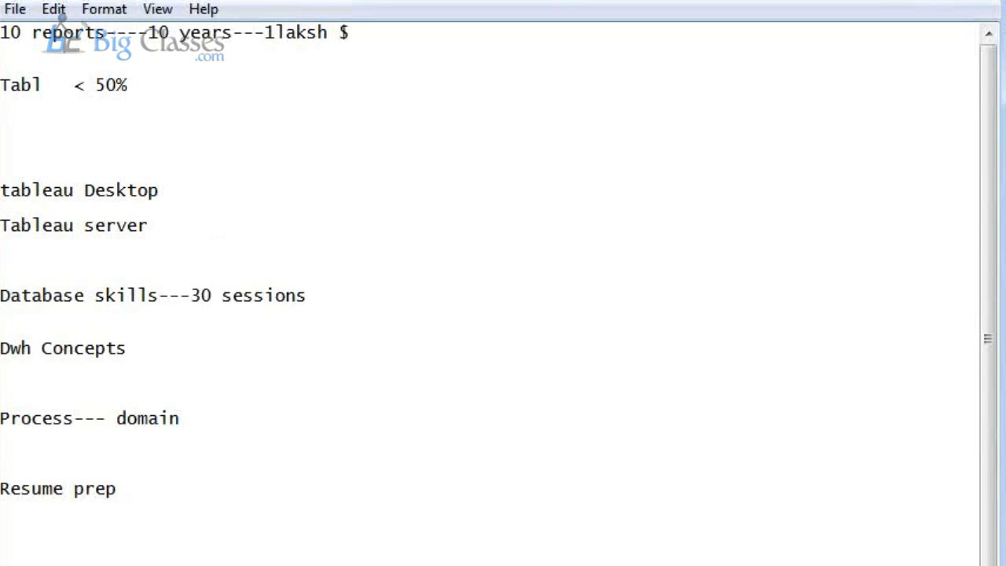
# Add the line "FAQS-- 600 pages" below the "Resume prep" line
pyautogui.write('FAQS--')
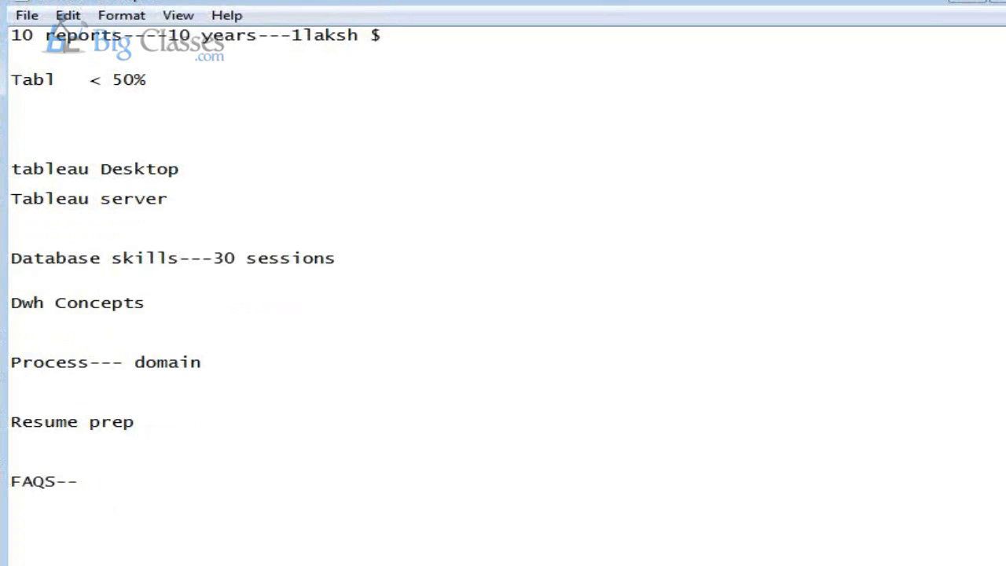
pyautogui.write('600 pages')
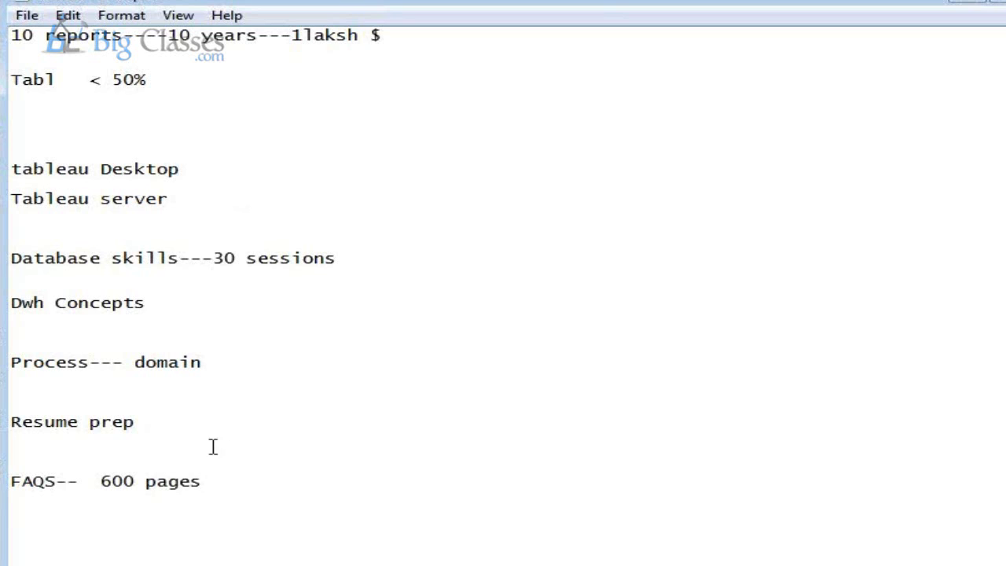
# Capitalize the first letter of "tableau Desktop" so the line reads "Tableau Desktop"
pyautogui.moveTo(202, 486); pyautogui.dragTo(9, 148)
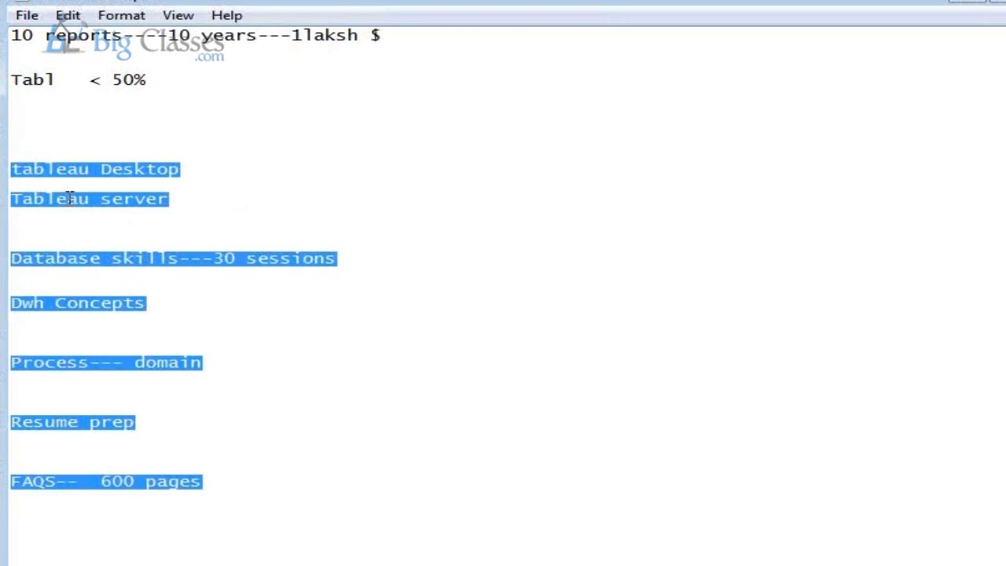
pyautogui.click(188, 197)
pyautogui.click(22, 169)
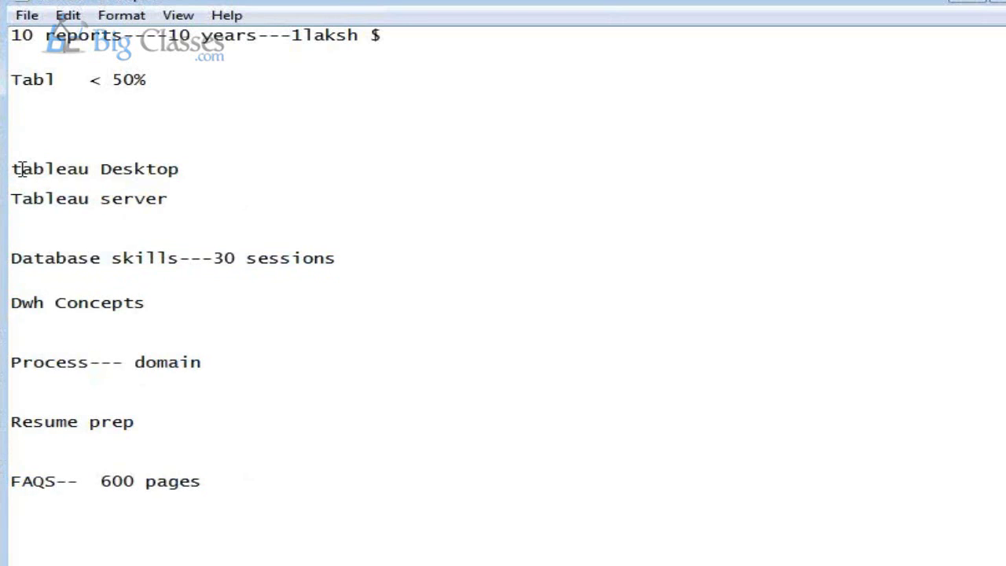
pyautogui.press('BackSpace')
pyautogui.write('T')
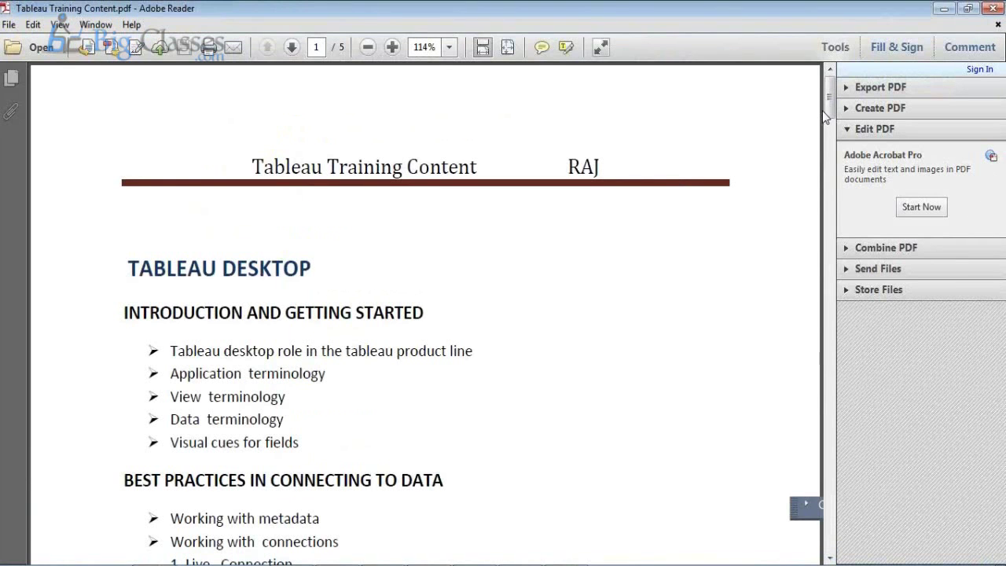
pyautogui.moveTo(833, 106); pyautogui.dragTo(832, 124)
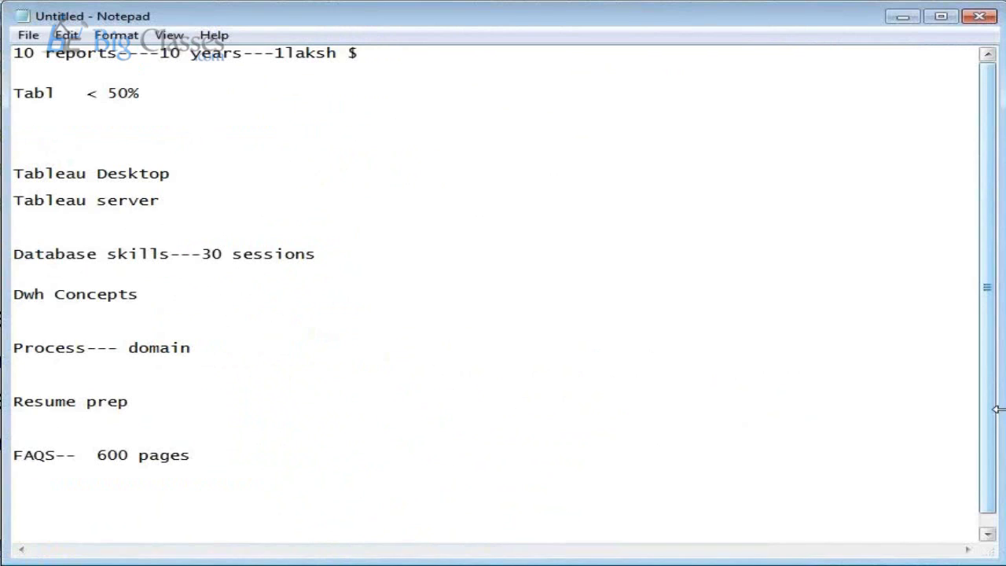
pyautogui.moveTo(986, 375); pyautogui.dragTo(988, 309)
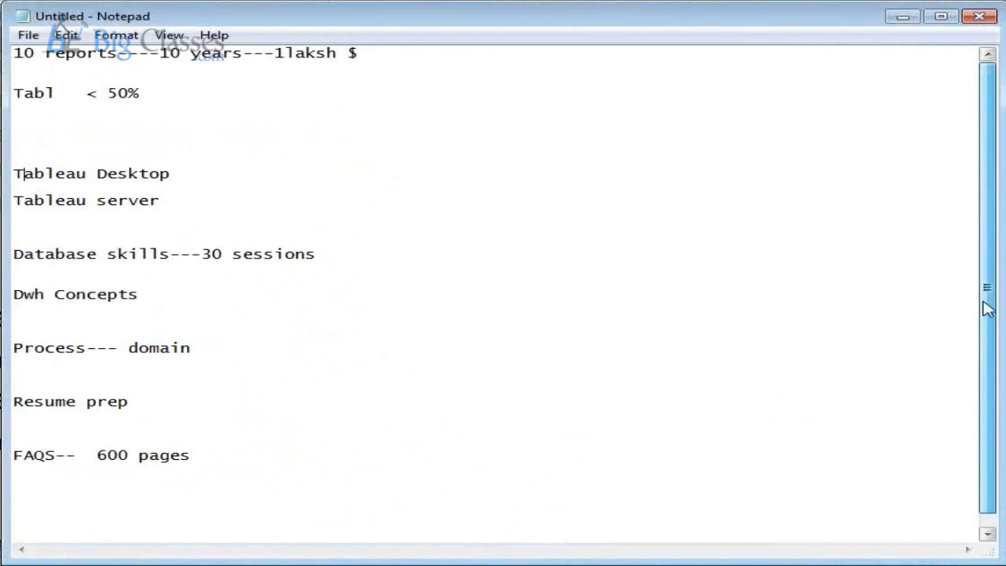
# Add the line "demo recording, Tech" below the FAQS line, separated from it by blank lines
pyautogui.click(230, 458)
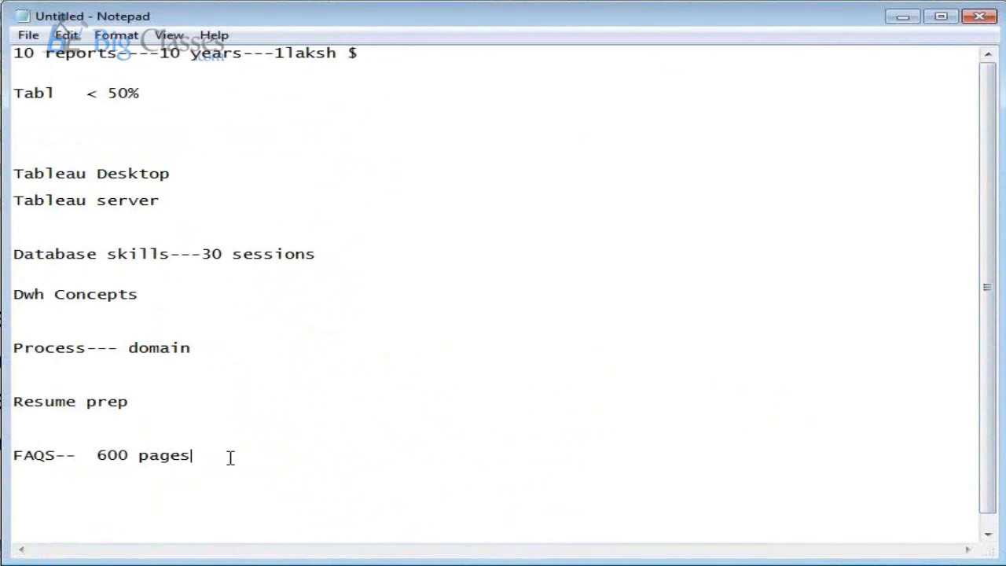
pyautogui.press('Return')
pyautogui.press('Return')
pyautogui.press('Return')
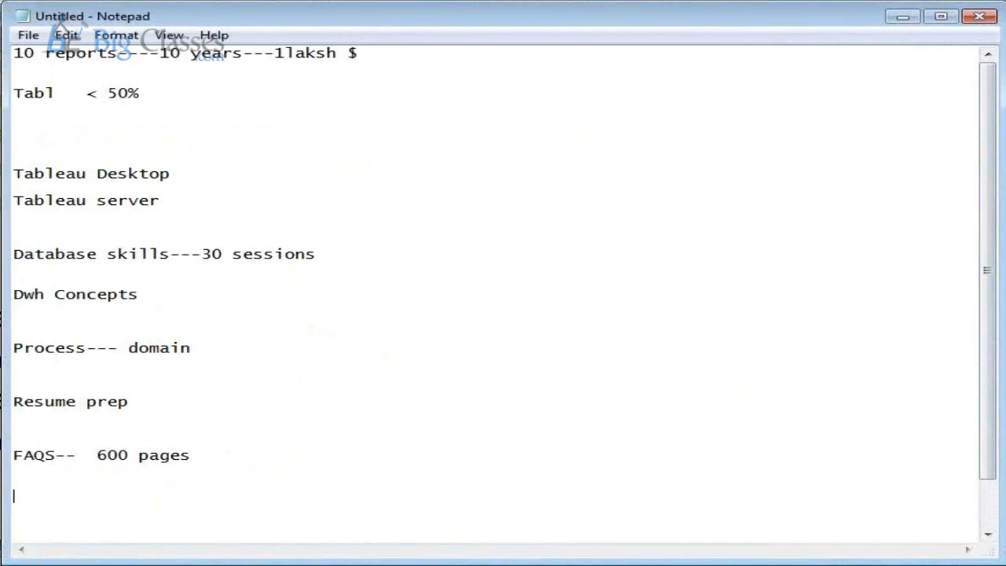
pyautogui.write('demo recordin')
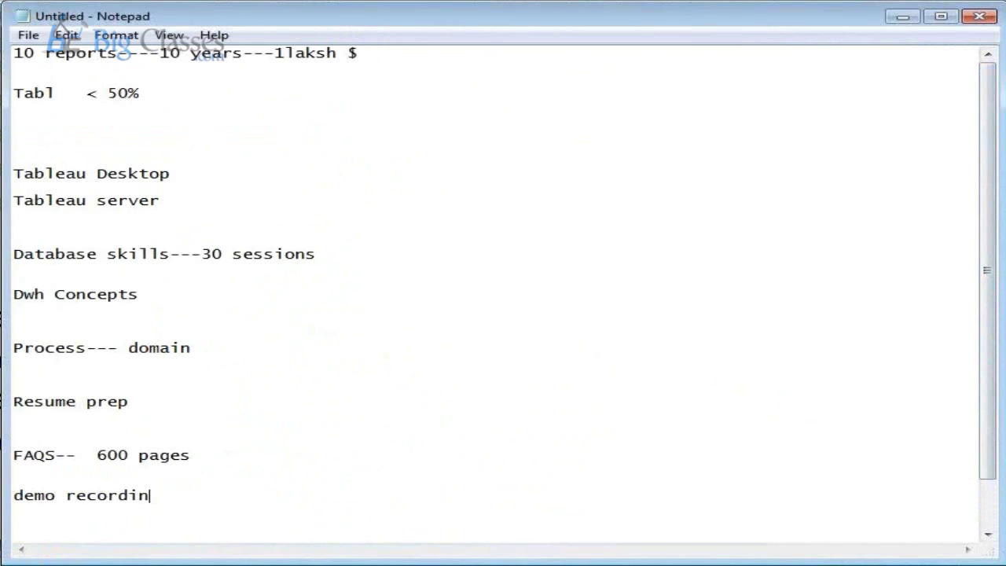
pyautogui.write('g, Tech')
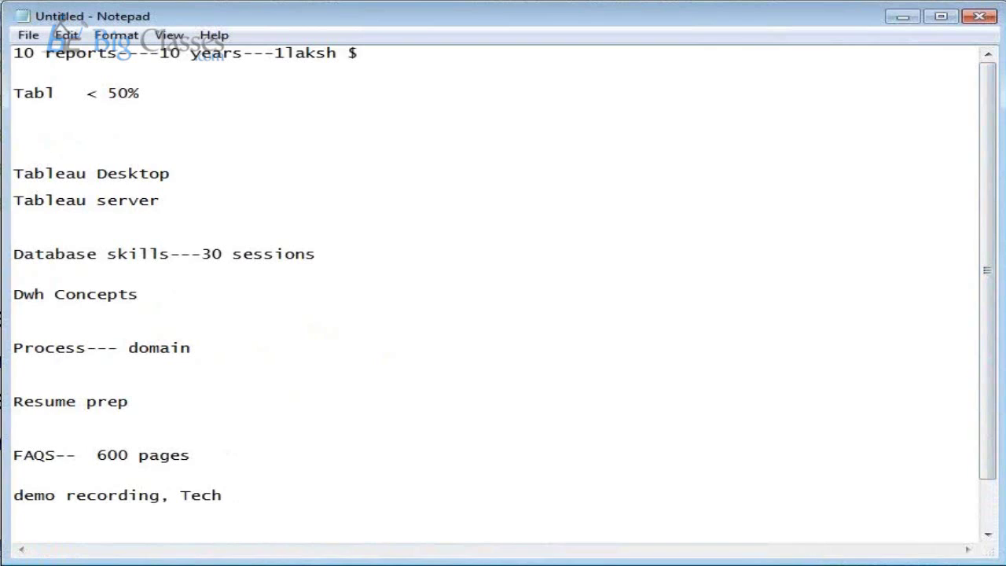